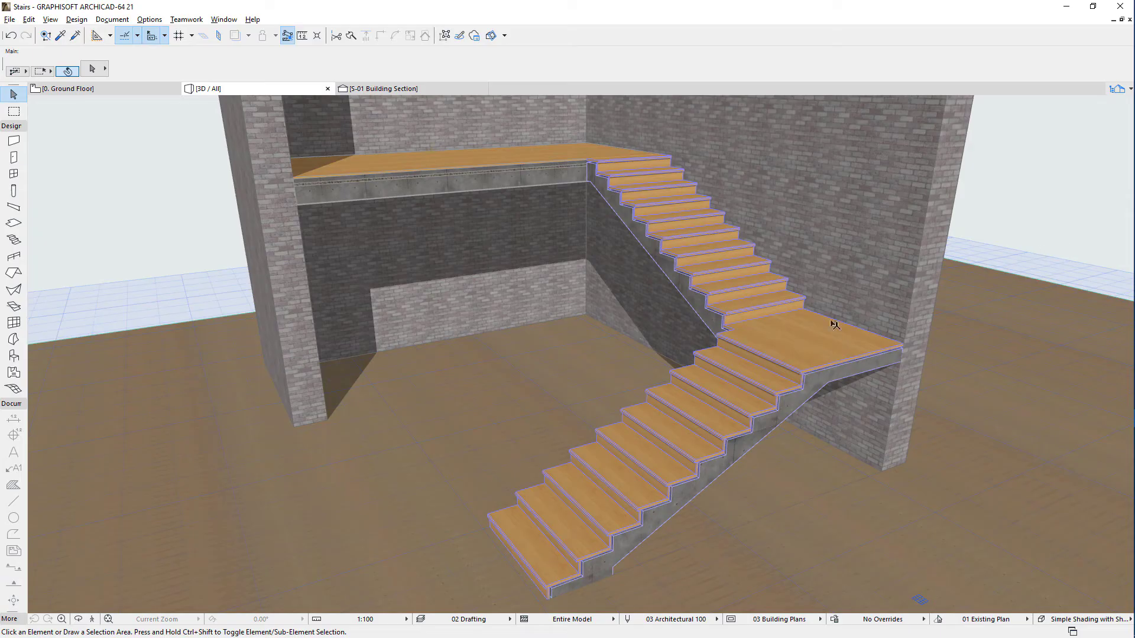
# Select the L-shaped stair and enter Stair Edit Mode from its Edit popup.
pyautogui.click(800, 349)
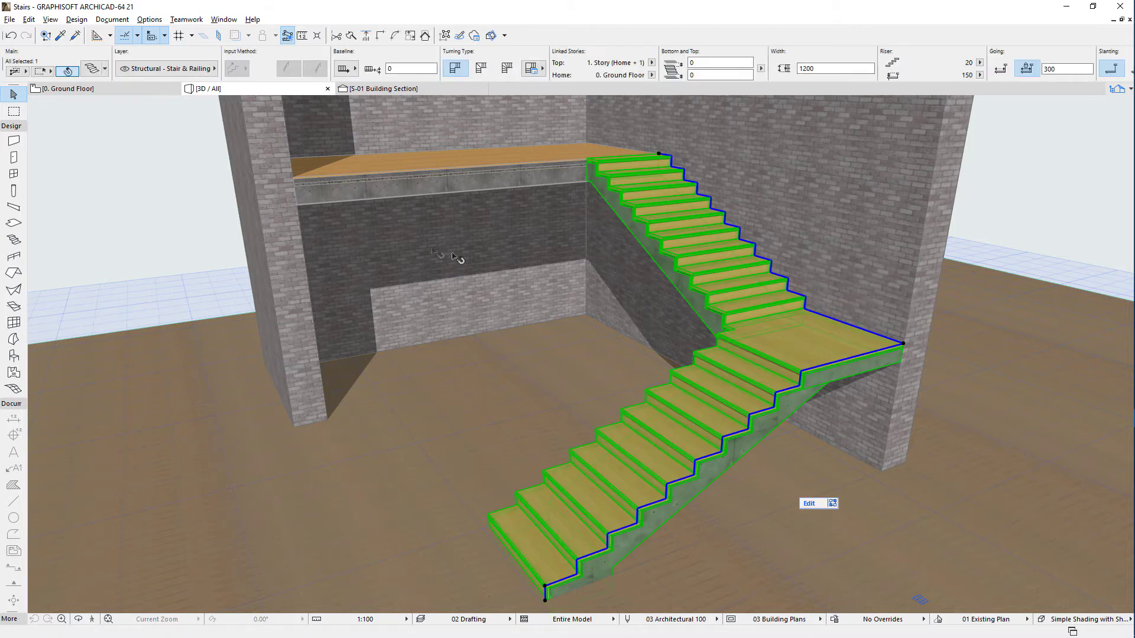
pyautogui.click(92, 70)
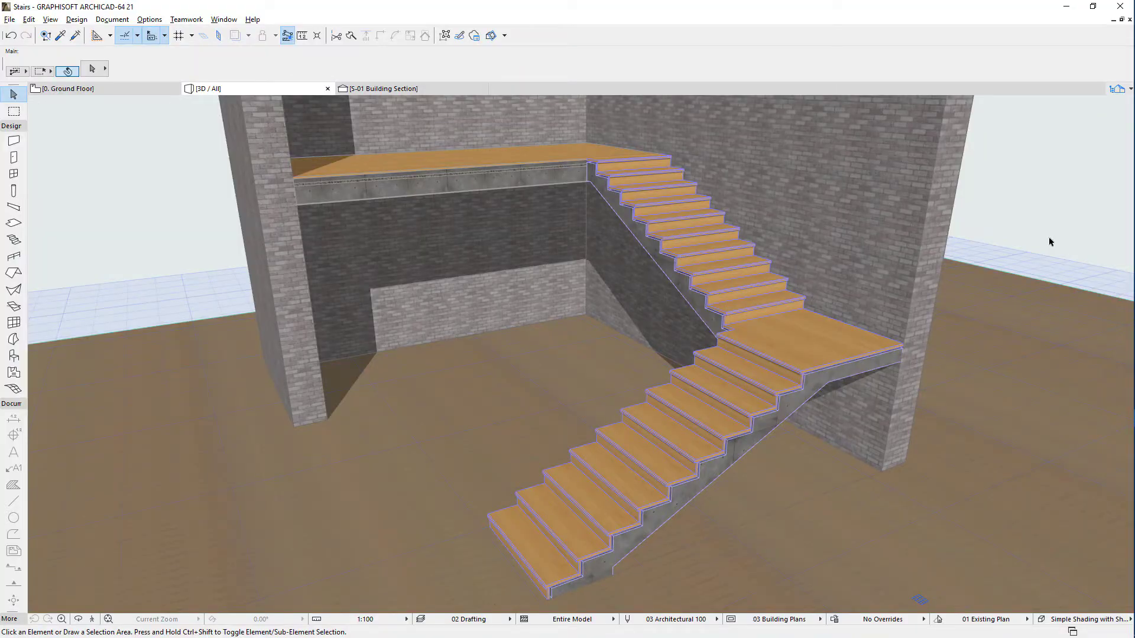
pyautogui.click(790, 353)
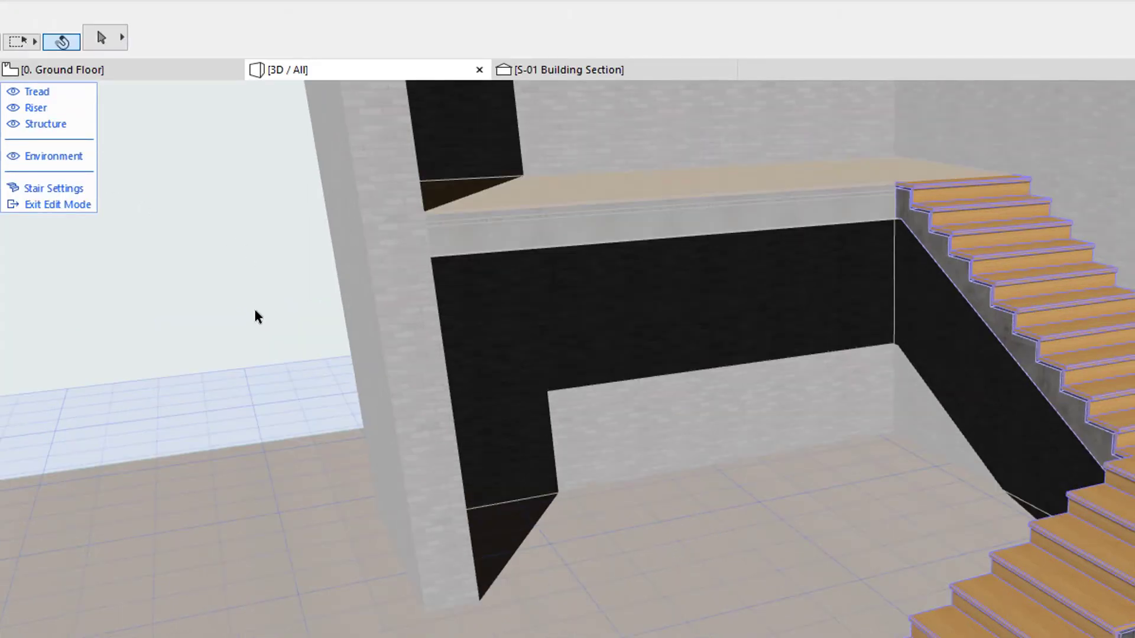
# Check the edited stair in the Ground Floor plan and building section, then return to 3D.
pyautogui.click(148, 79)
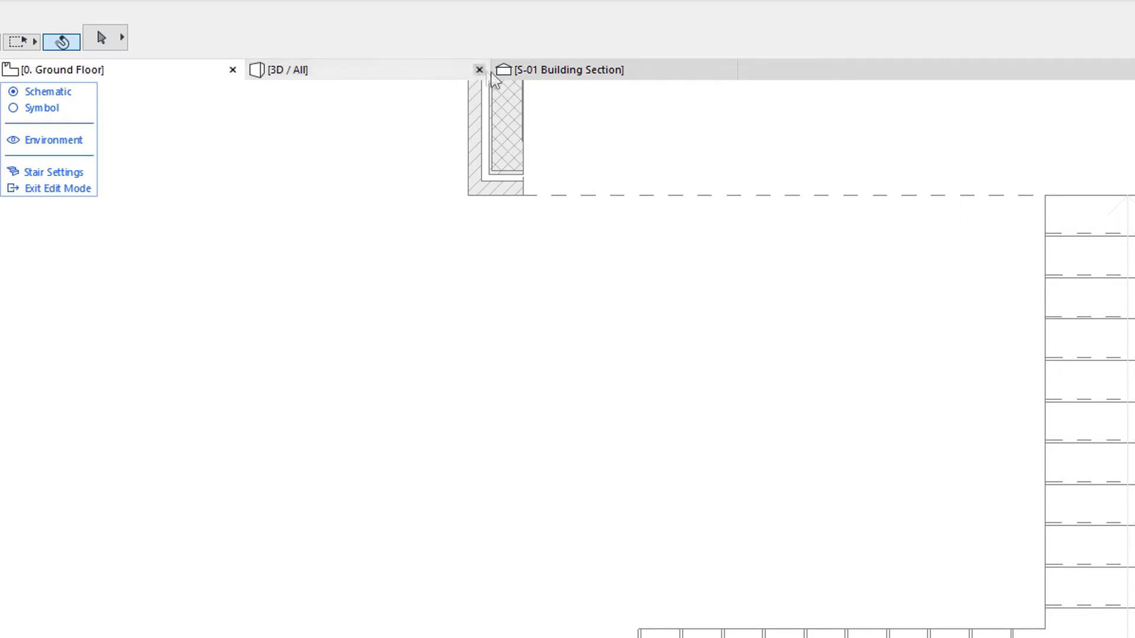
pyautogui.click(516, 65)
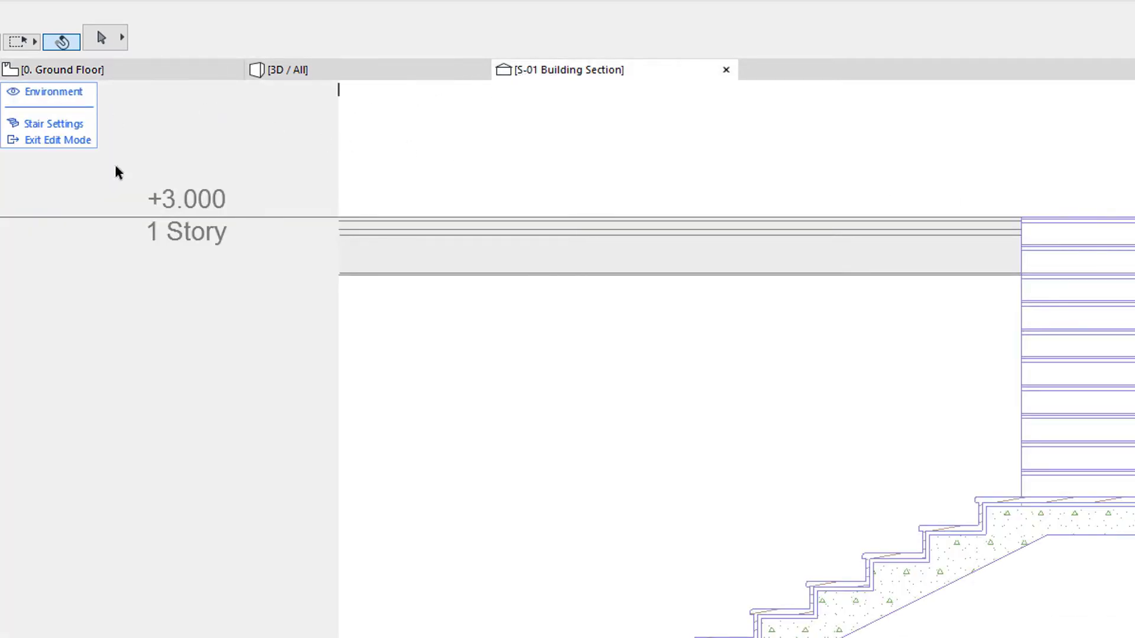
pyautogui.click(360, 73)
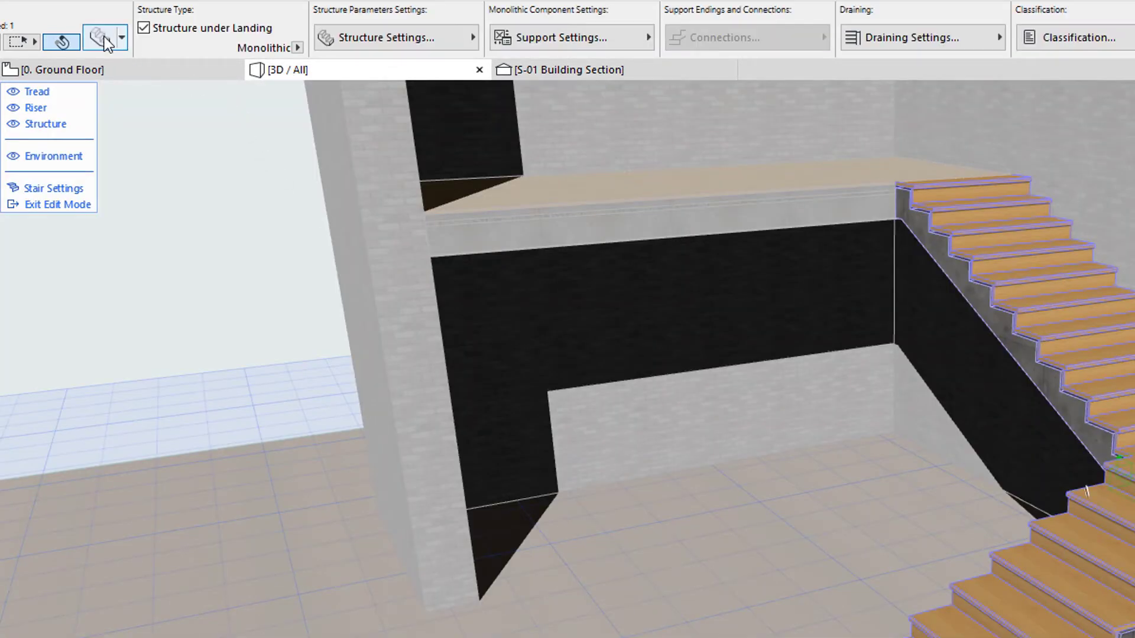
# Set the landing structure thickness to 200 and show the Ground Floor plan.
pyautogui.click(105, 42)
pyautogui.write('200')
pyautogui.press('Return')
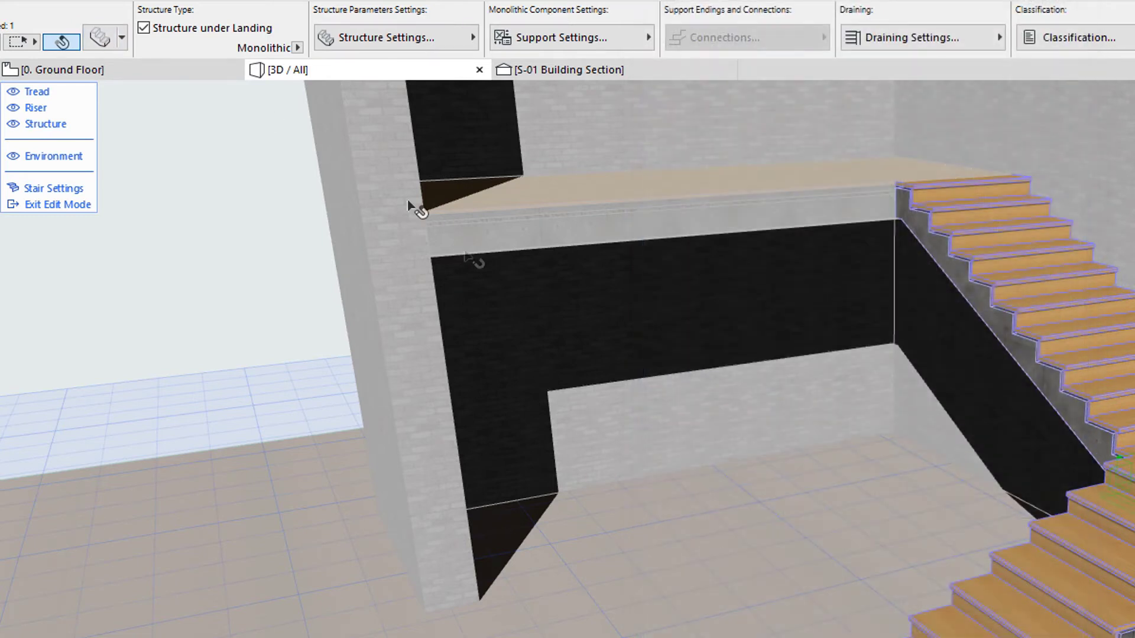
pyautogui.click(176, 69)
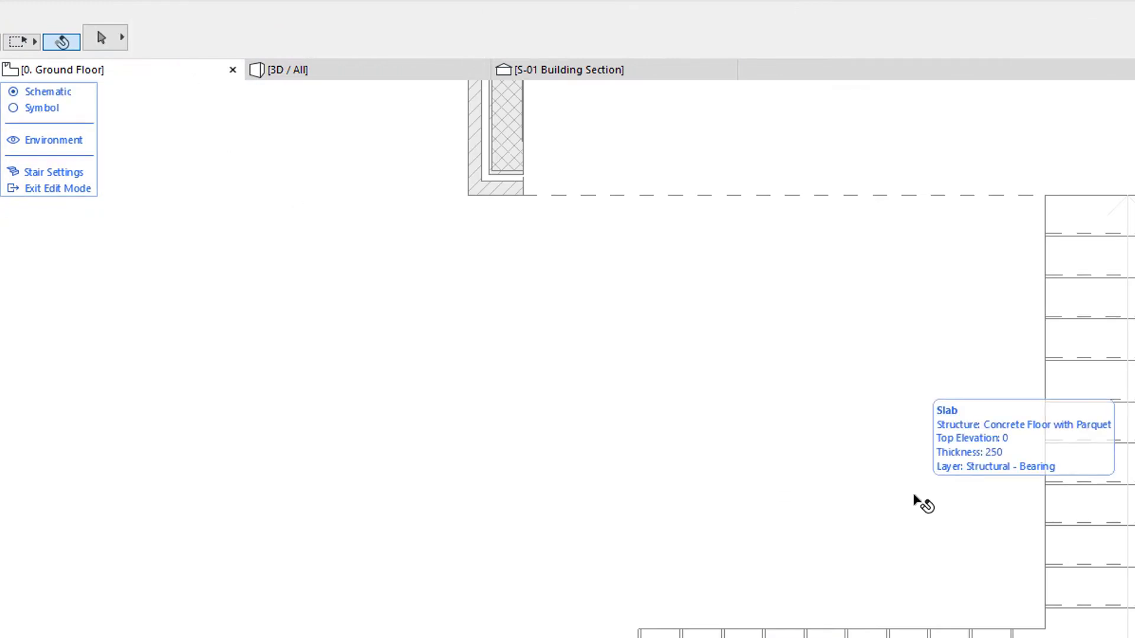
# Give four lower-flight treads the Glass building material in Tread Selection Settings.
pyautogui.click(470, 470)
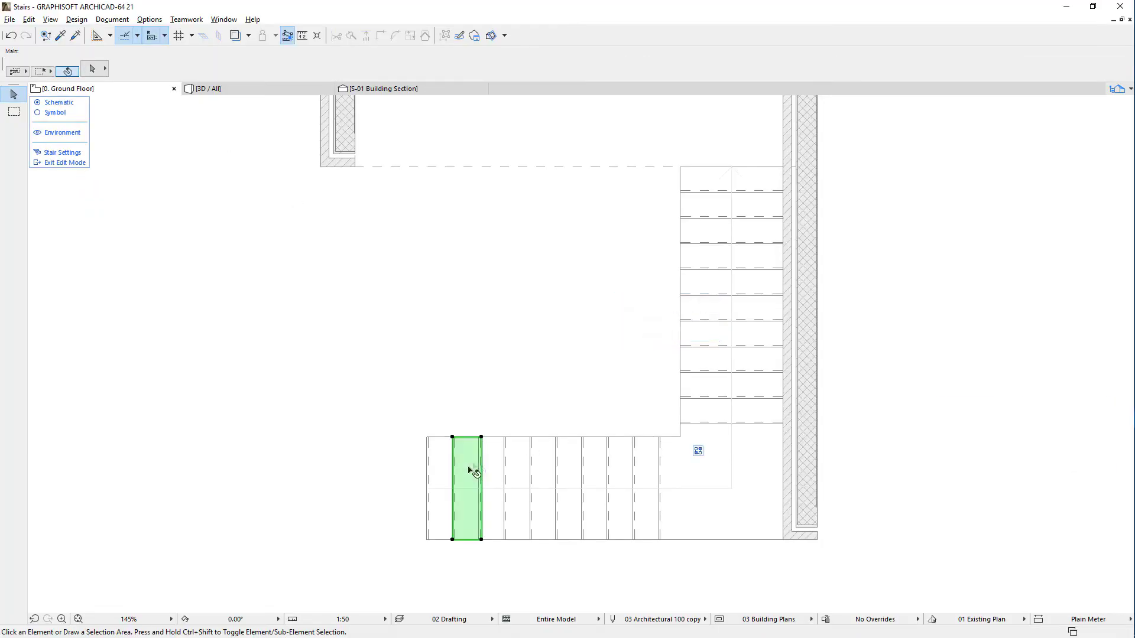
pyautogui.keyDown('shift'); pyautogui.click(520, 464); pyautogui.keyUp('shift')
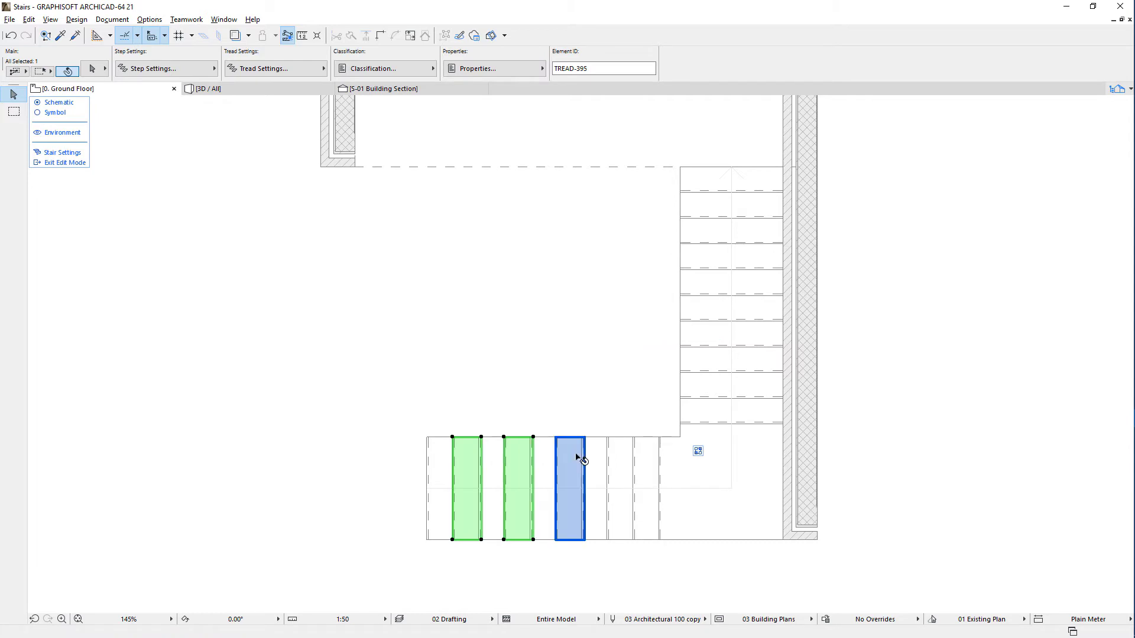
pyautogui.keyDown('shift'); pyautogui.click(577, 456); pyautogui.keyUp('shift')
pyautogui.keyDown('shift'); pyautogui.click(626, 462); pyautogui.keyUp('shift')
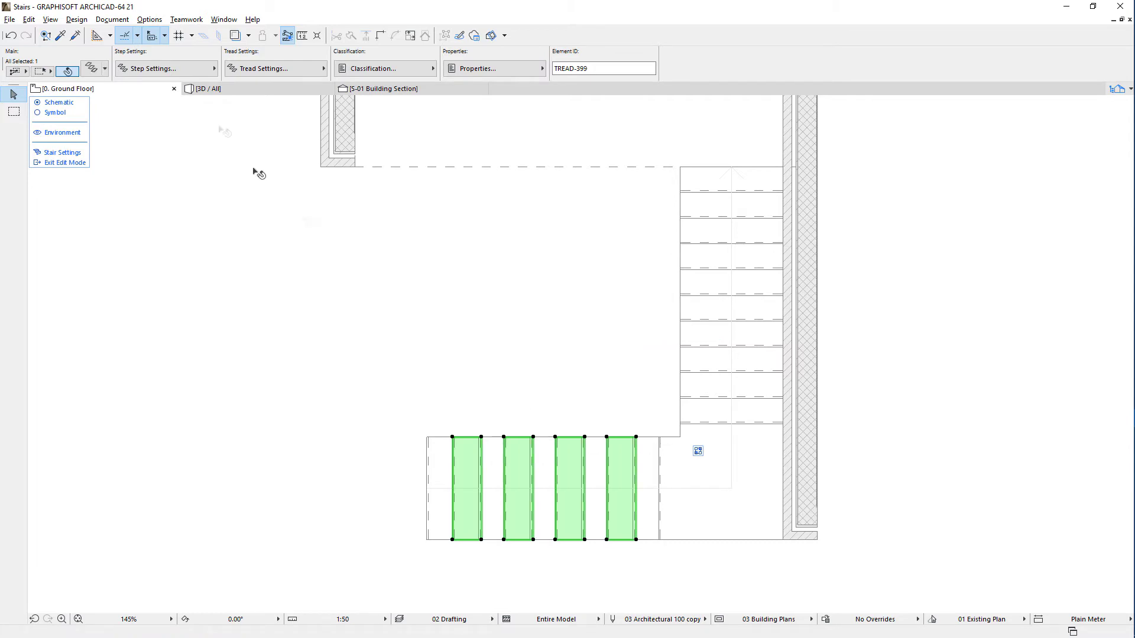
pyautogui.click(98, 70)
pyautogui.click(635, 378)
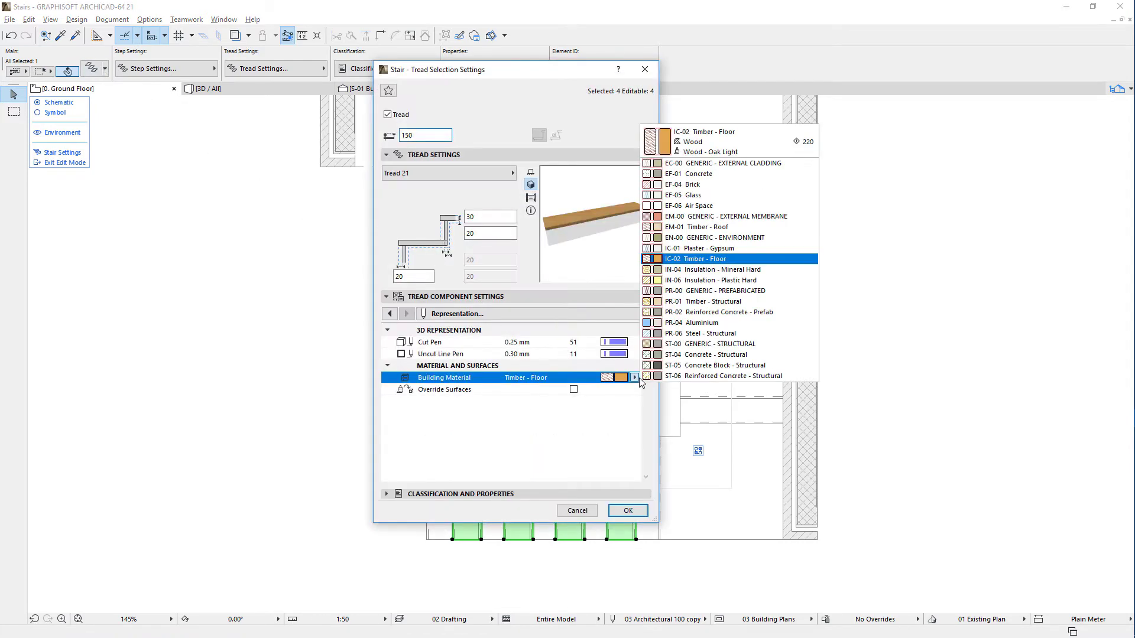
pyautogui.click(693, 195)
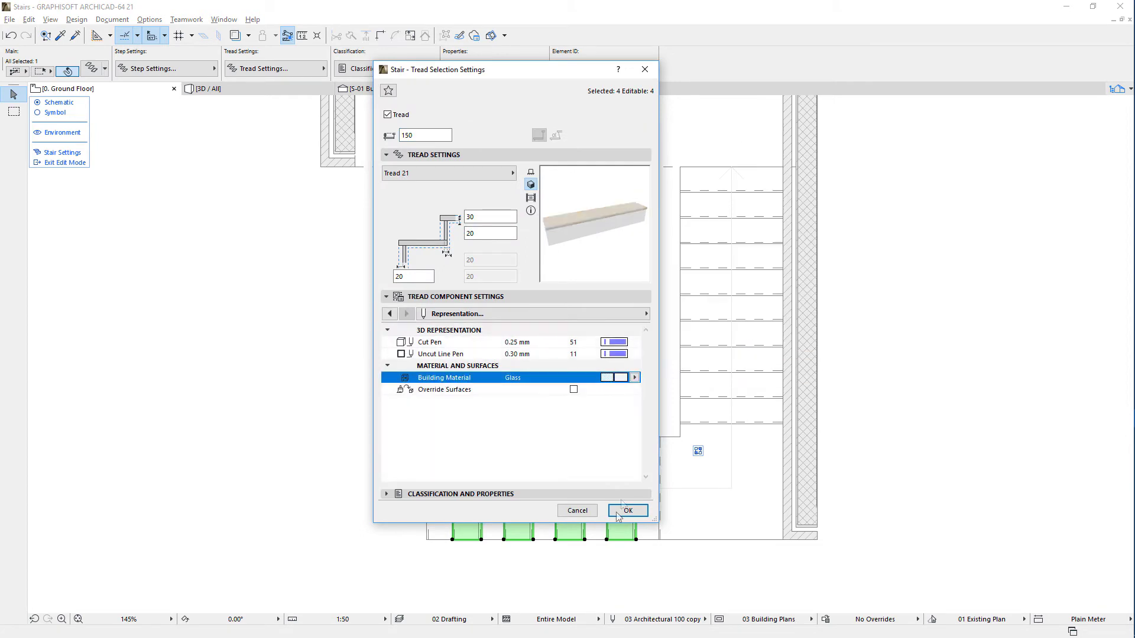
pyautogui.click(628, 511)
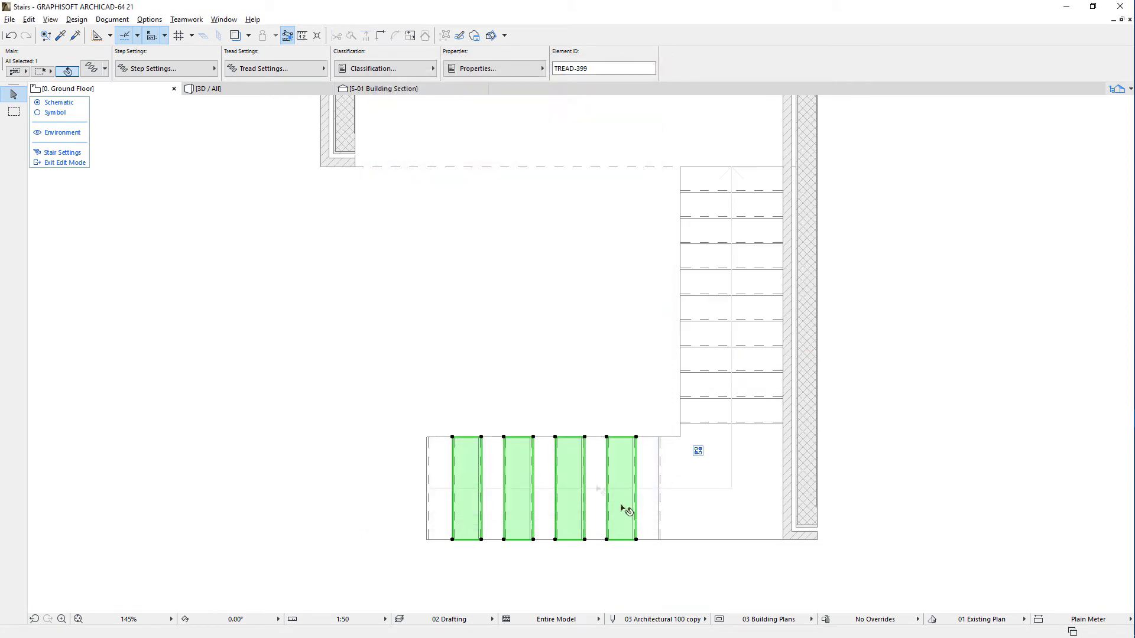
pyautogui.click(402, 324)
# Apply the upper flight's structure settings in 3D and exit Stair Edit Mode.
pyautogui.click(281, 90)
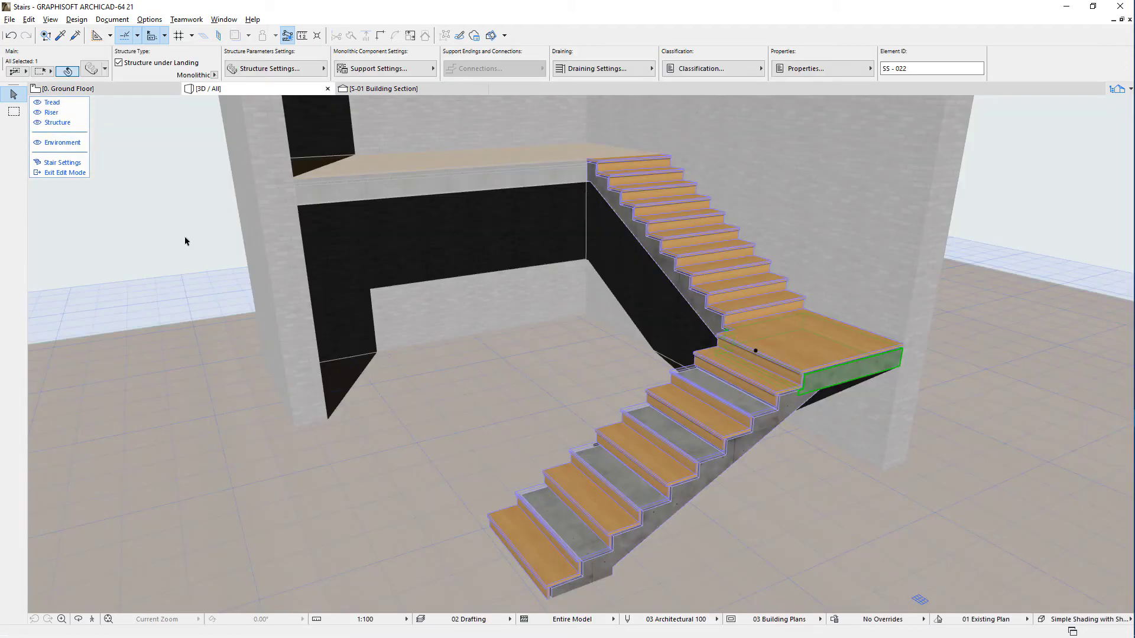
pyautogui.click(680, 278)
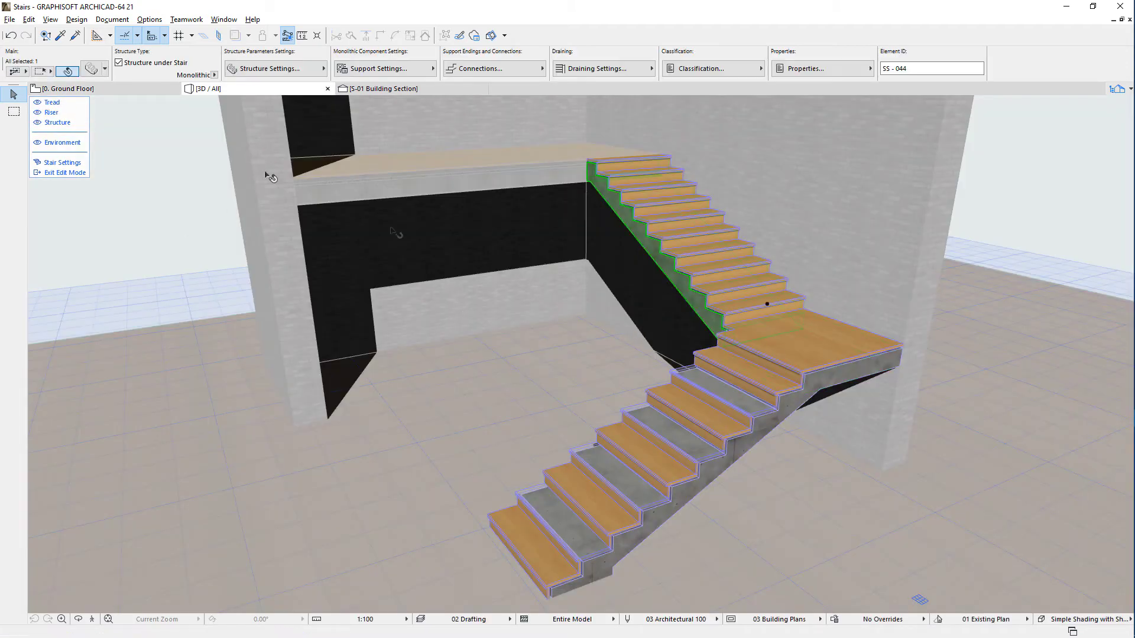
pyautogui.click(90, 70)
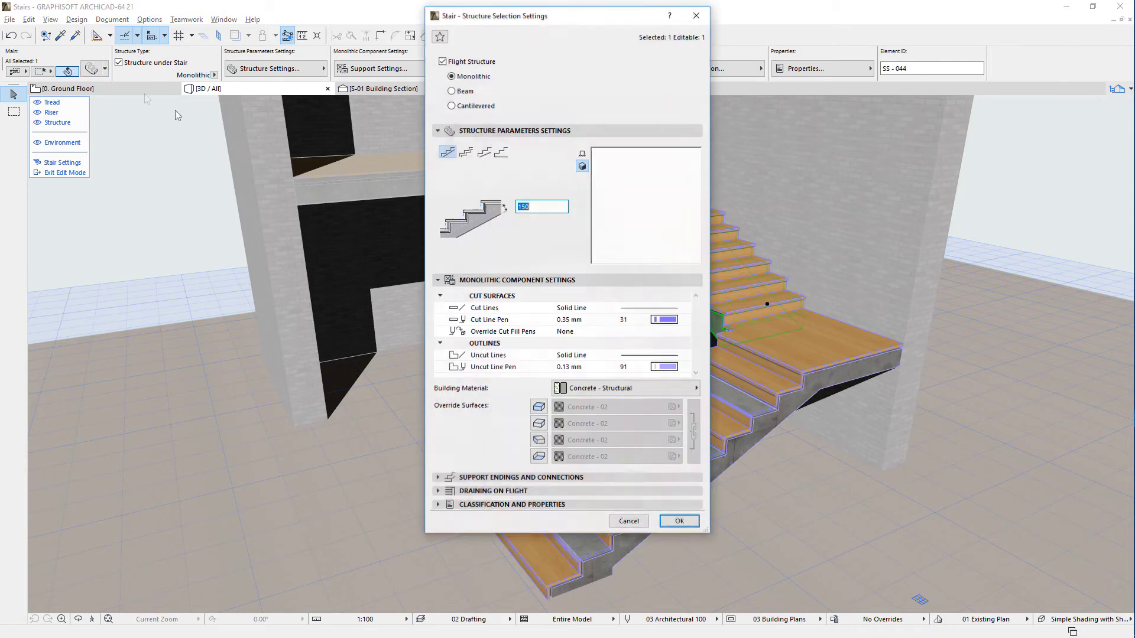
pyautogui.click(680, 521)
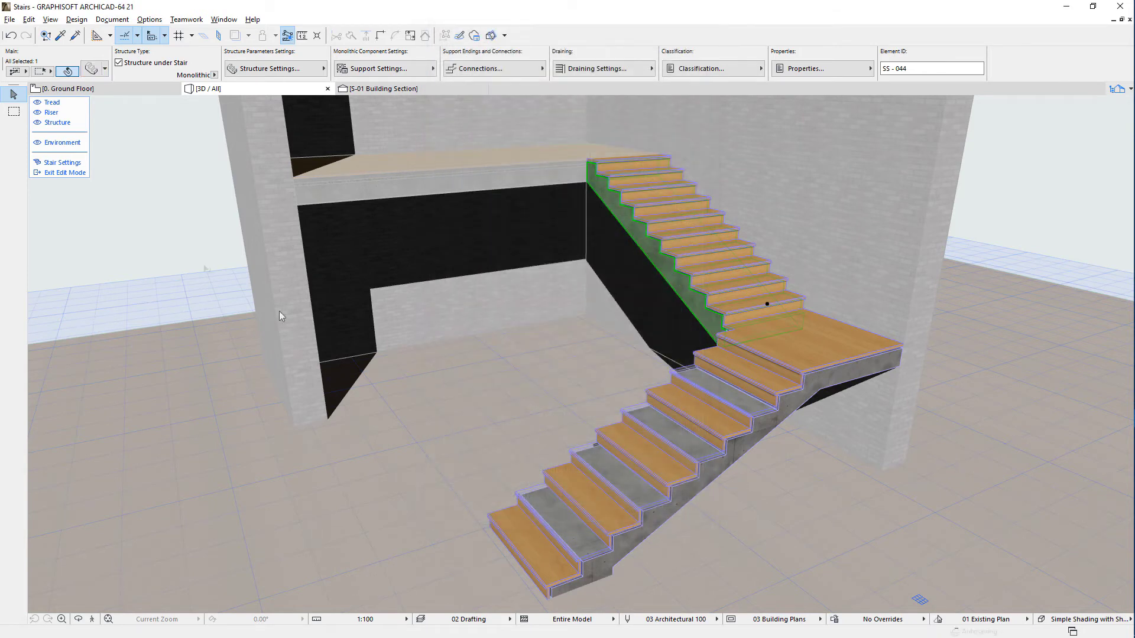
pyautogui.click(65, 172)
pyautogui.press('Escape')
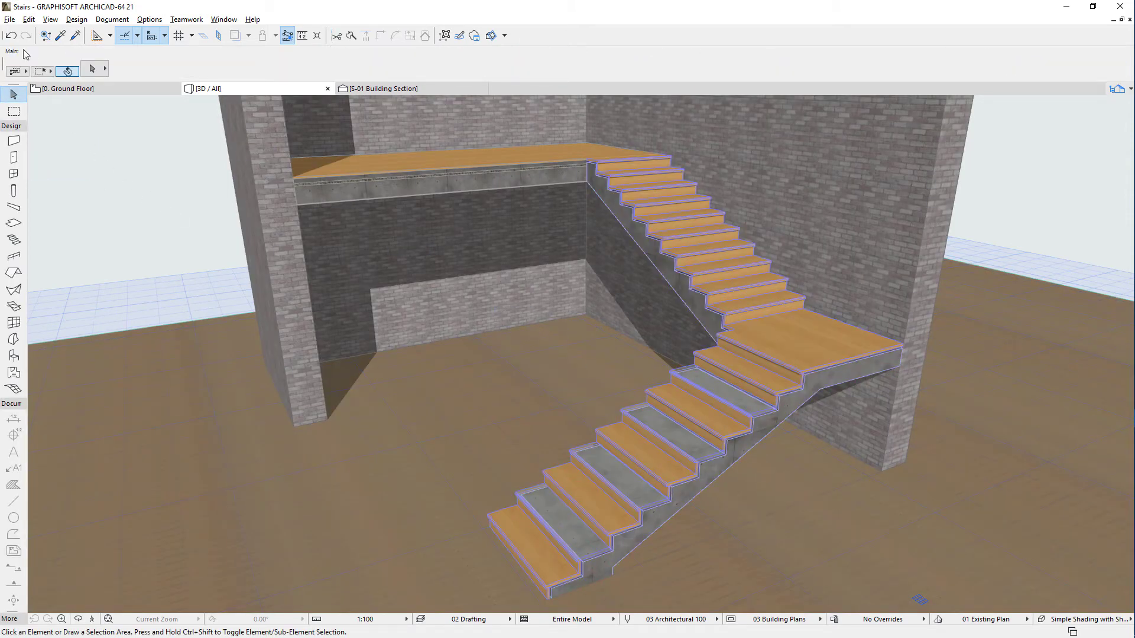
# Undo the last three stair edits, including the Glass treads, then exit and re-enter Stair Edit Mode.
pyautogui.click(30, 23)
pyautogui.click(59, 35)
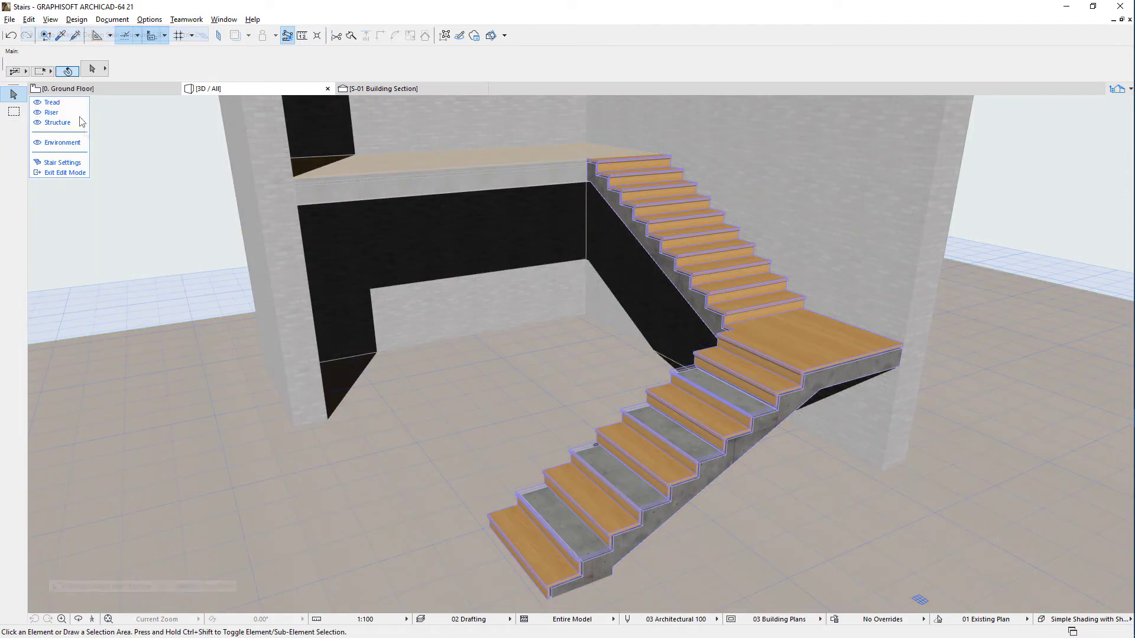
pyautogui.click(28, 20)
pyautogui.click(43, 35)
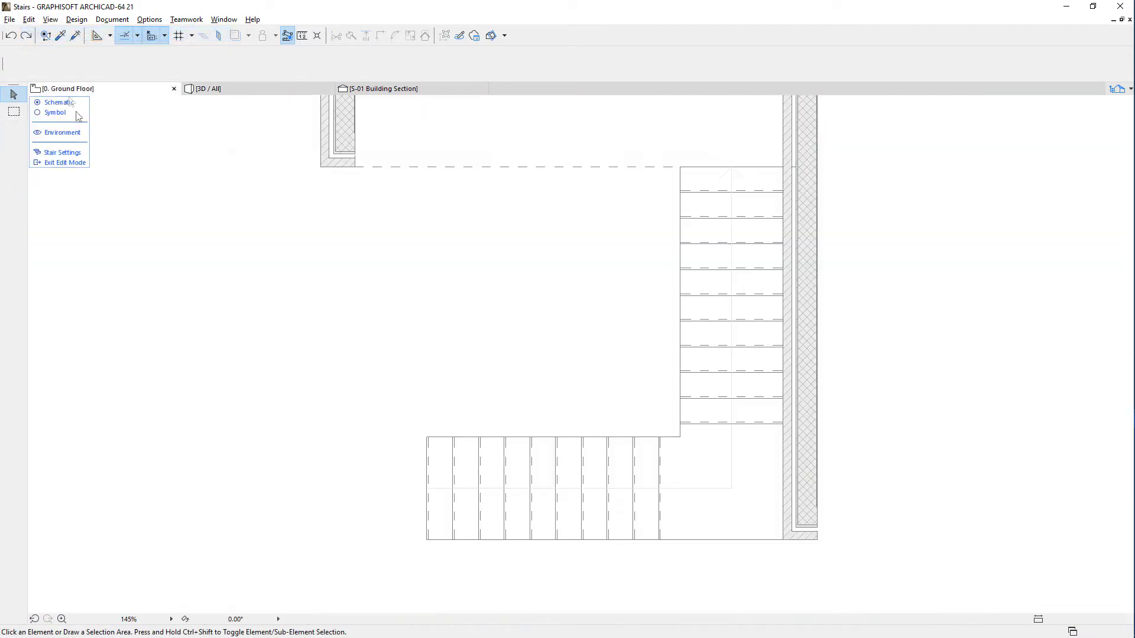
pyautogui.click(28, 19)
pyautogui.click(44, 35)
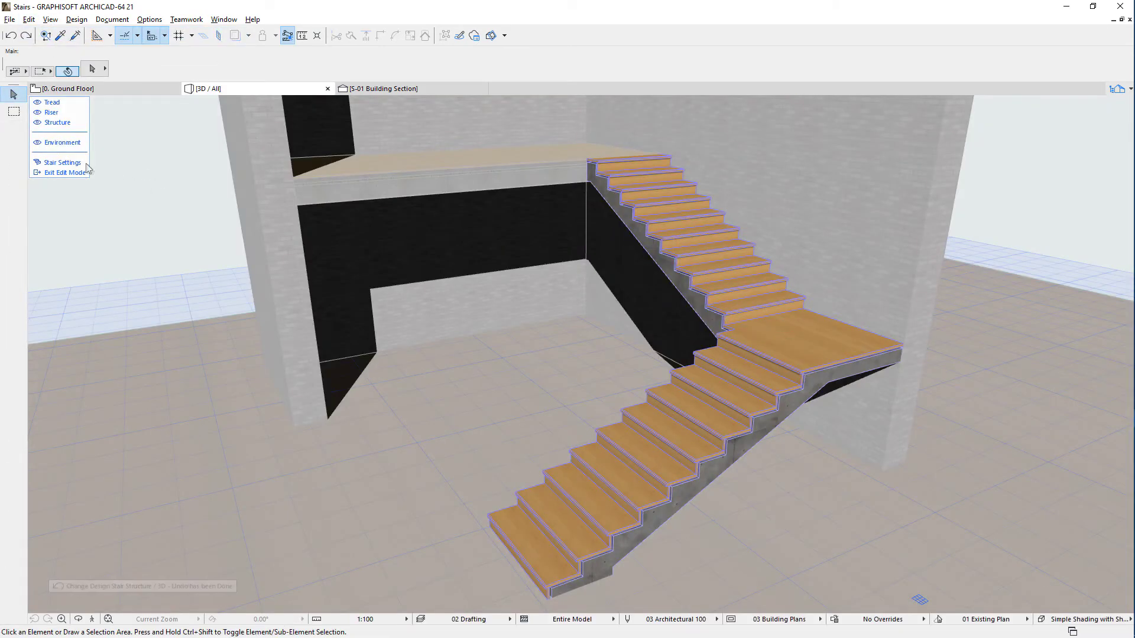
pyautogui.click(67, 172)
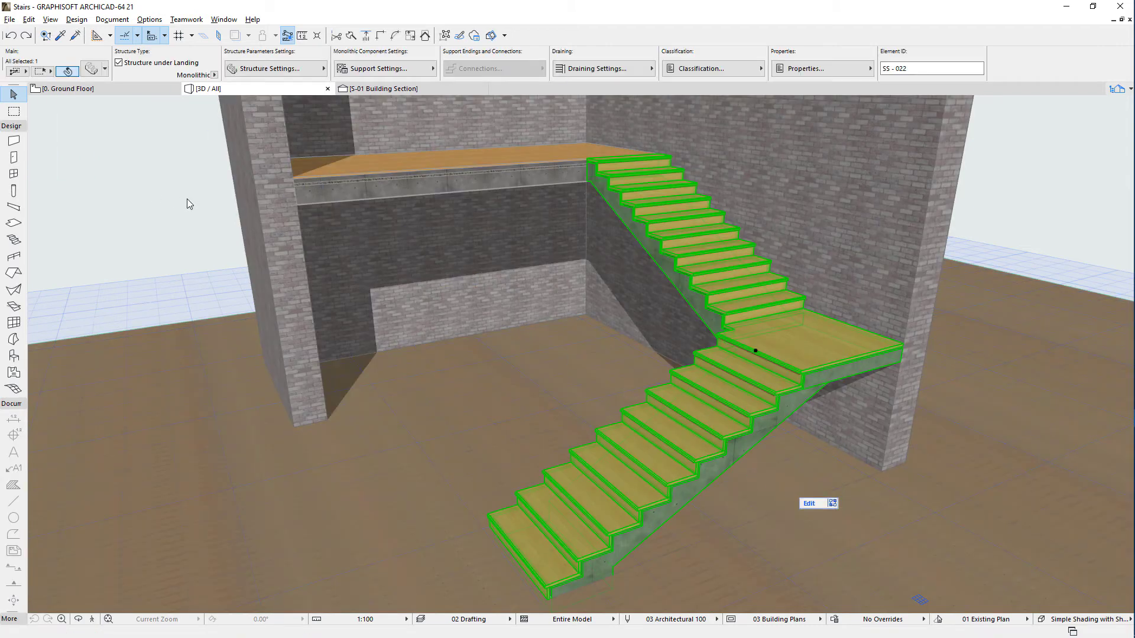
pyautogui.click(810, 503)
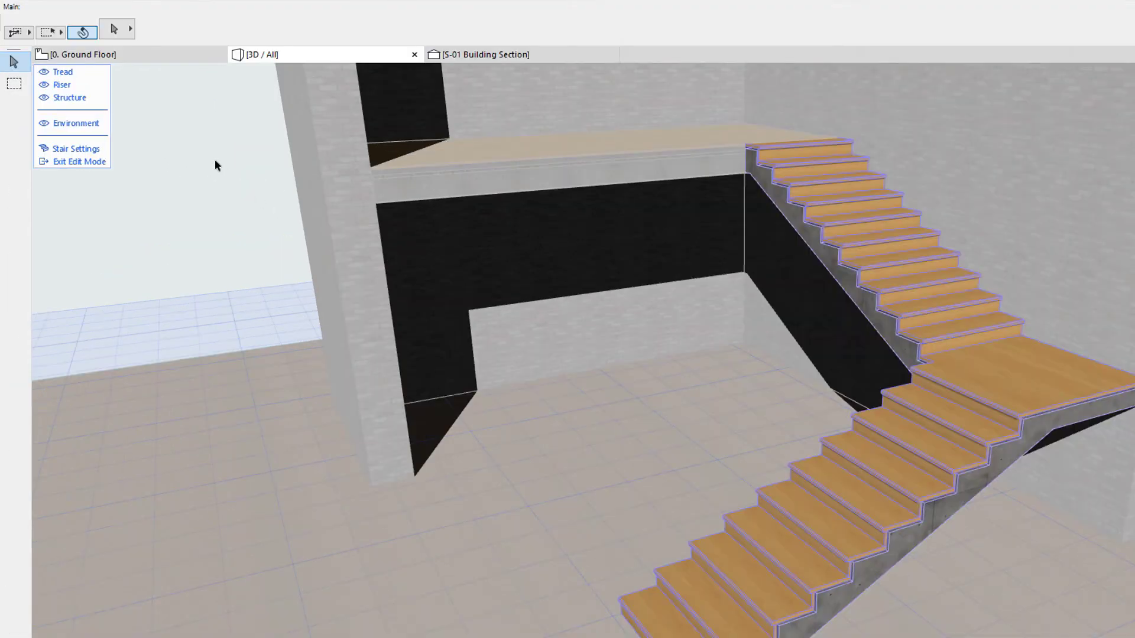
# Review the edited stair in plan, 3D and section, ending on the schematic Ground Floor plan.
pyautogui.click(167, 55)
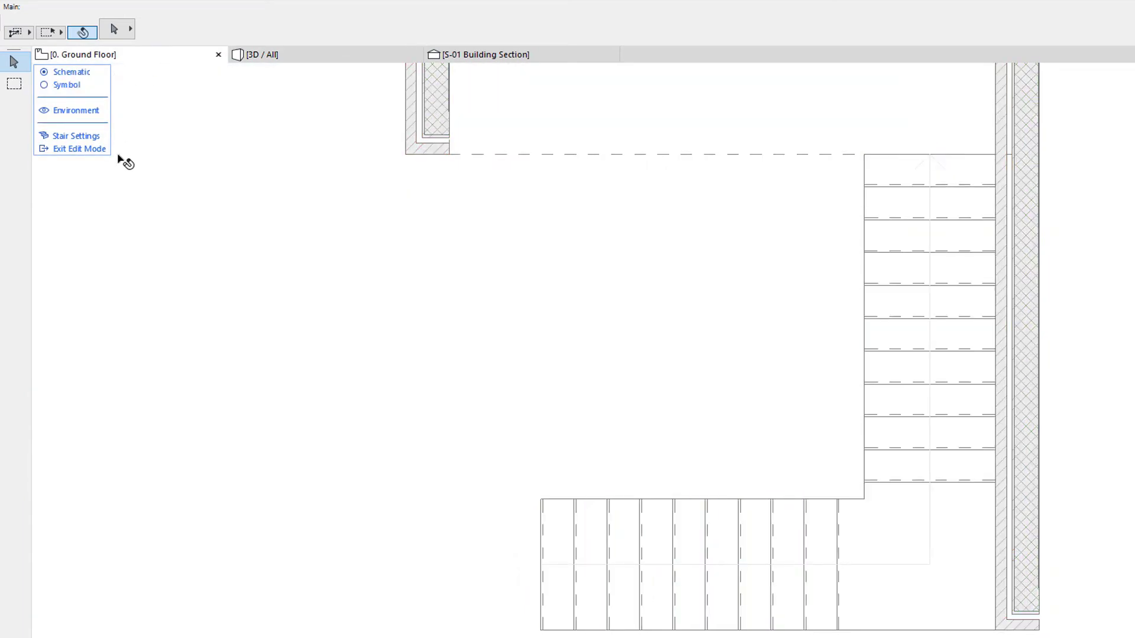
pyautogui.click(286, 55)
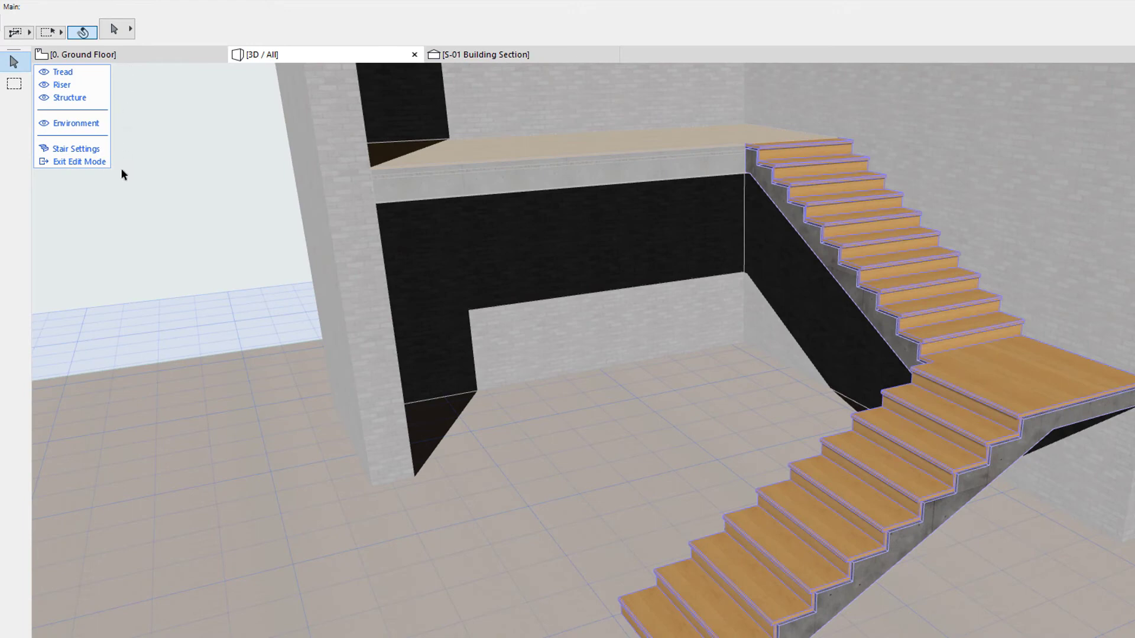
pyautogui.click(468, 59)
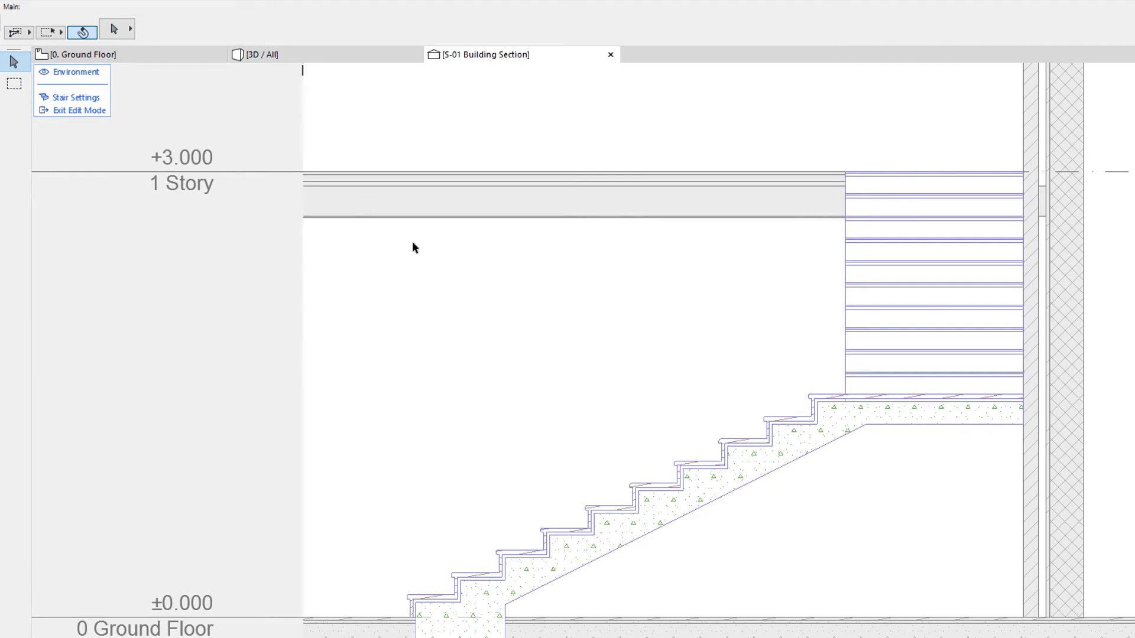
pyautogui.press('F2')
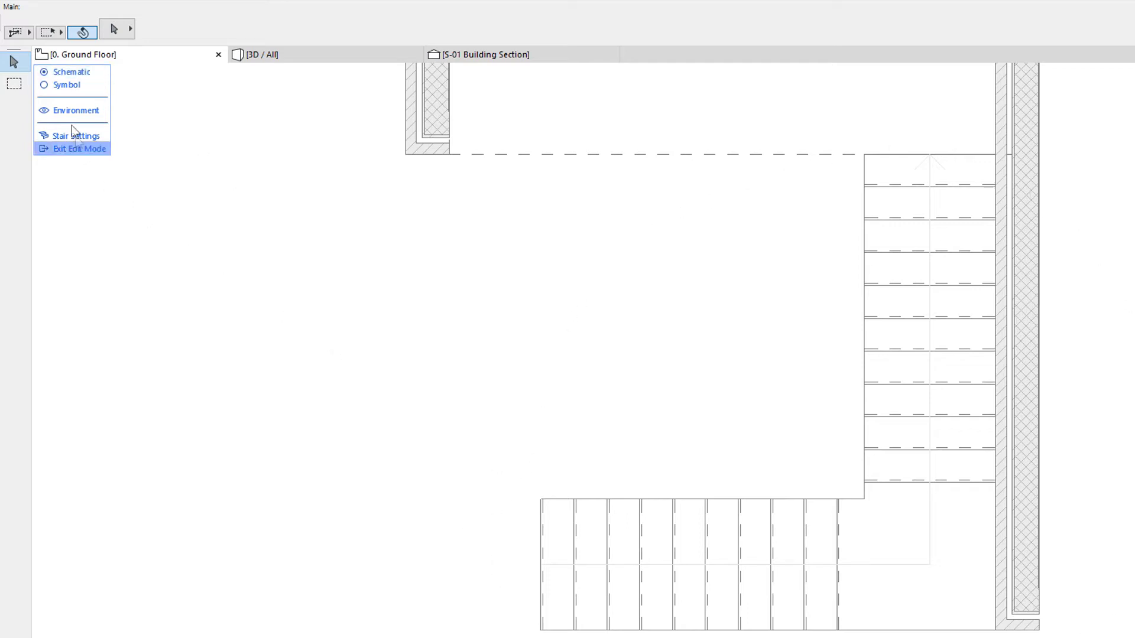
pyautogui.click(70, 84)
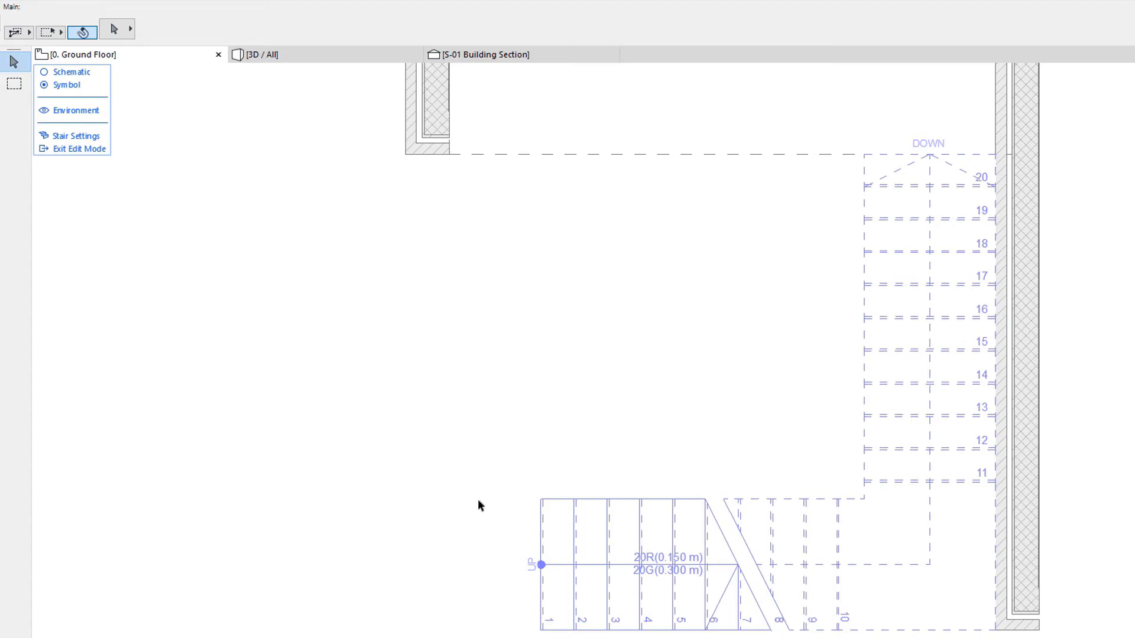
pyautogui.click(98, 75)
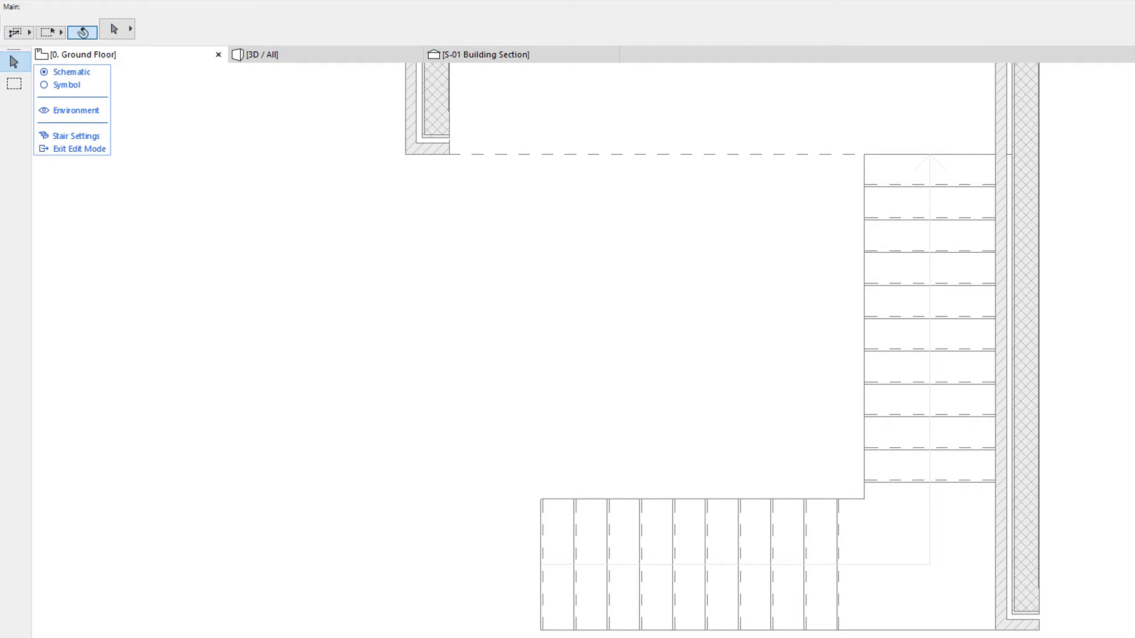
pyautogui.click(869, 632)
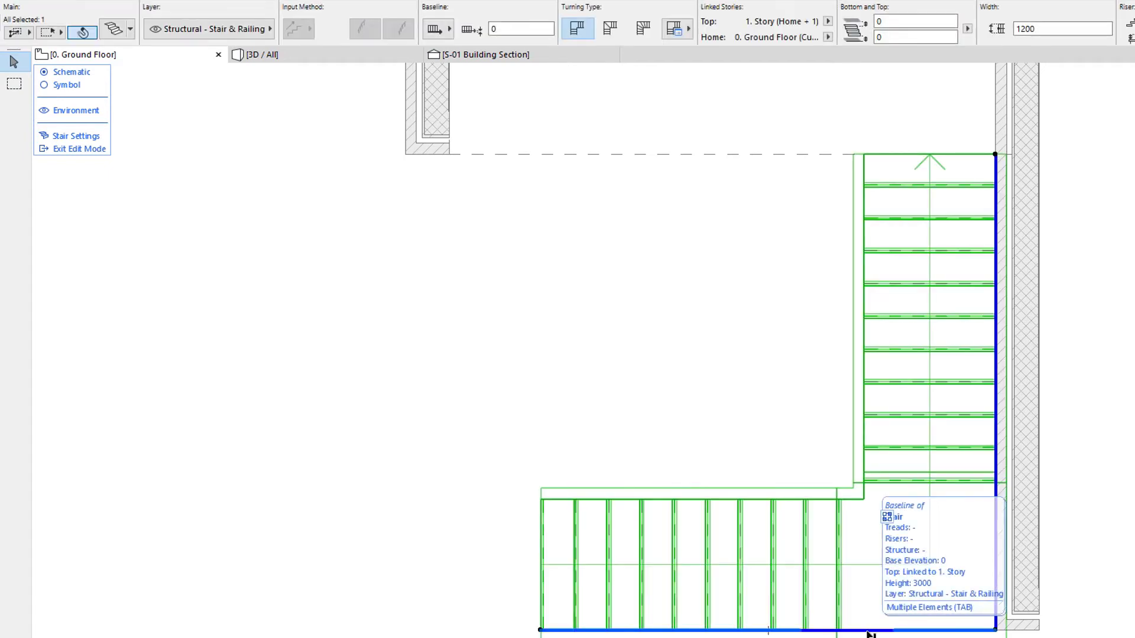
pyautogui.click(728, 438)
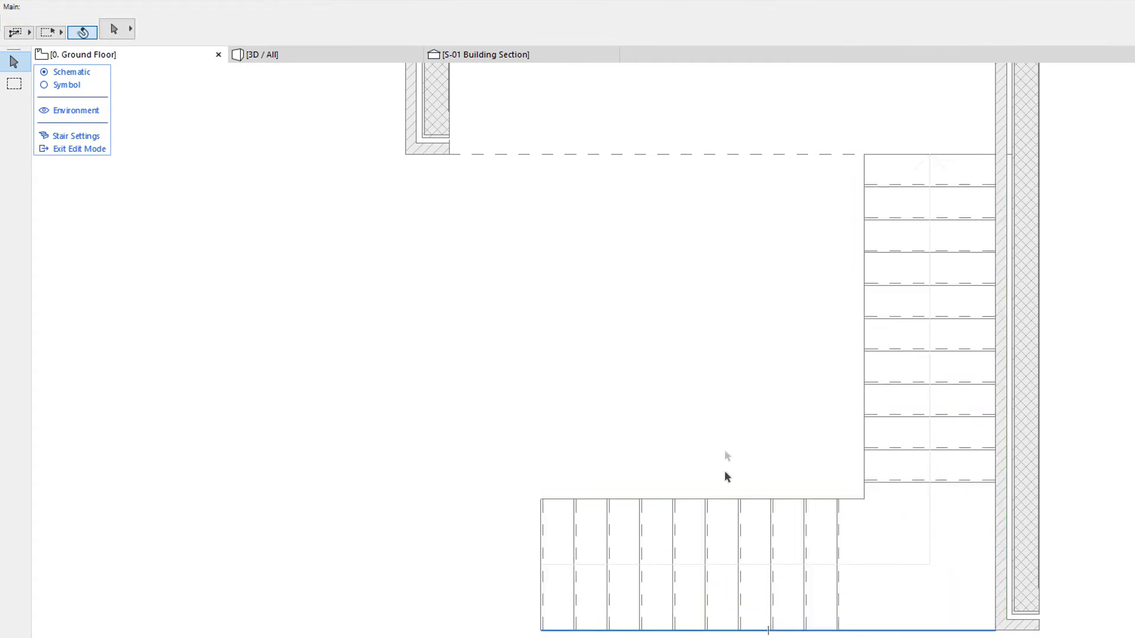
pyautogui.click(724, 503)
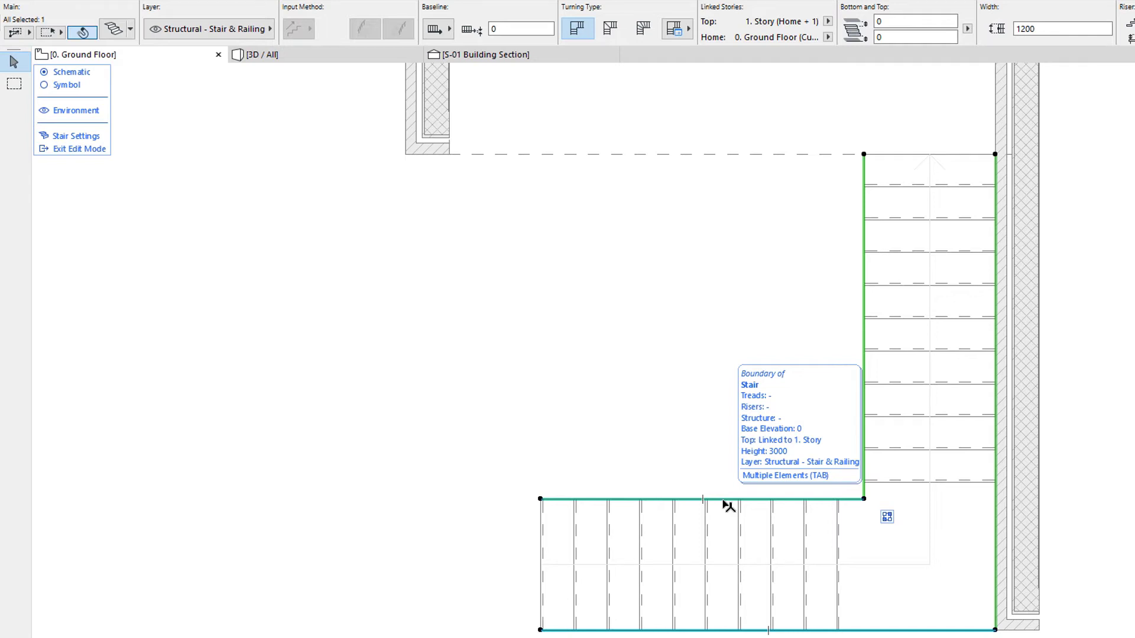
pyautogui.click(670, 432)
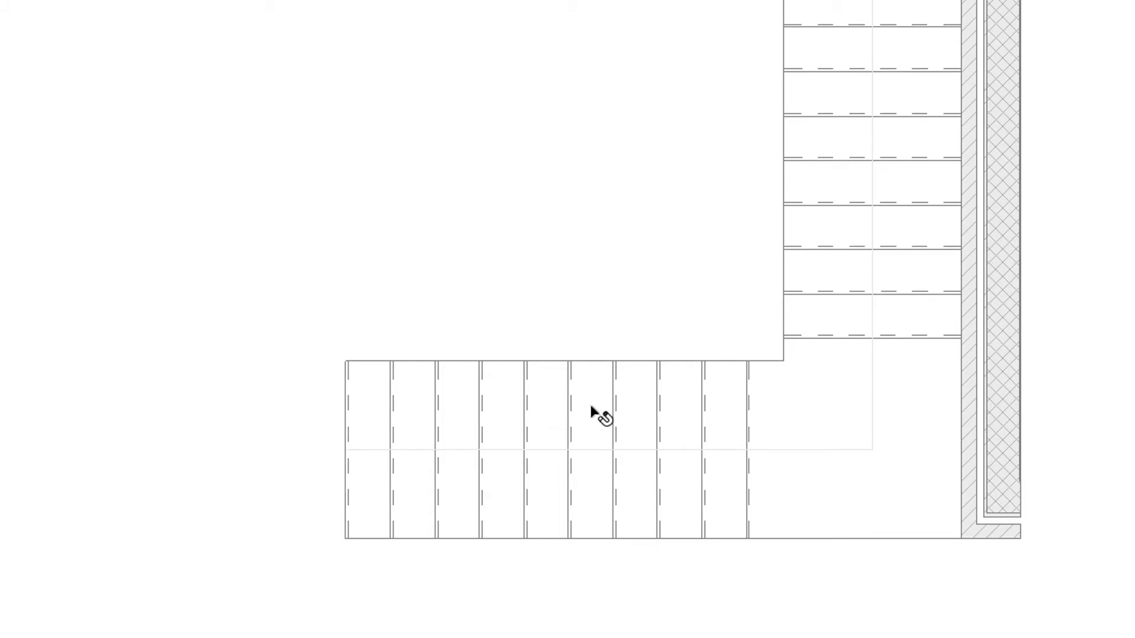
pyautogui.click(593, 414)
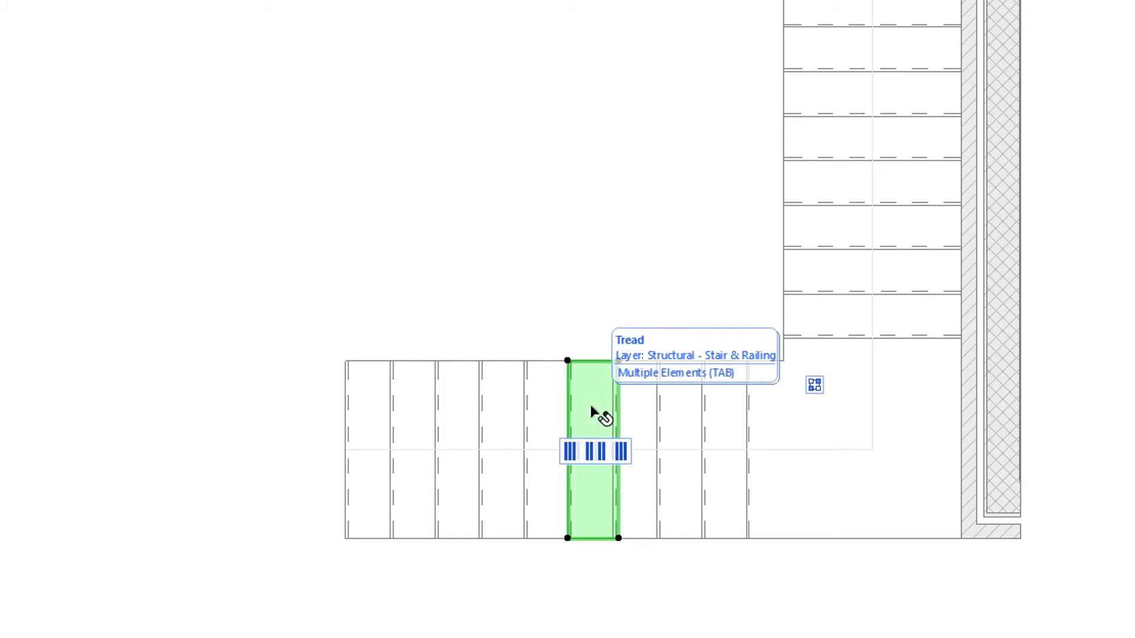
pyautogui.click(582, 296)
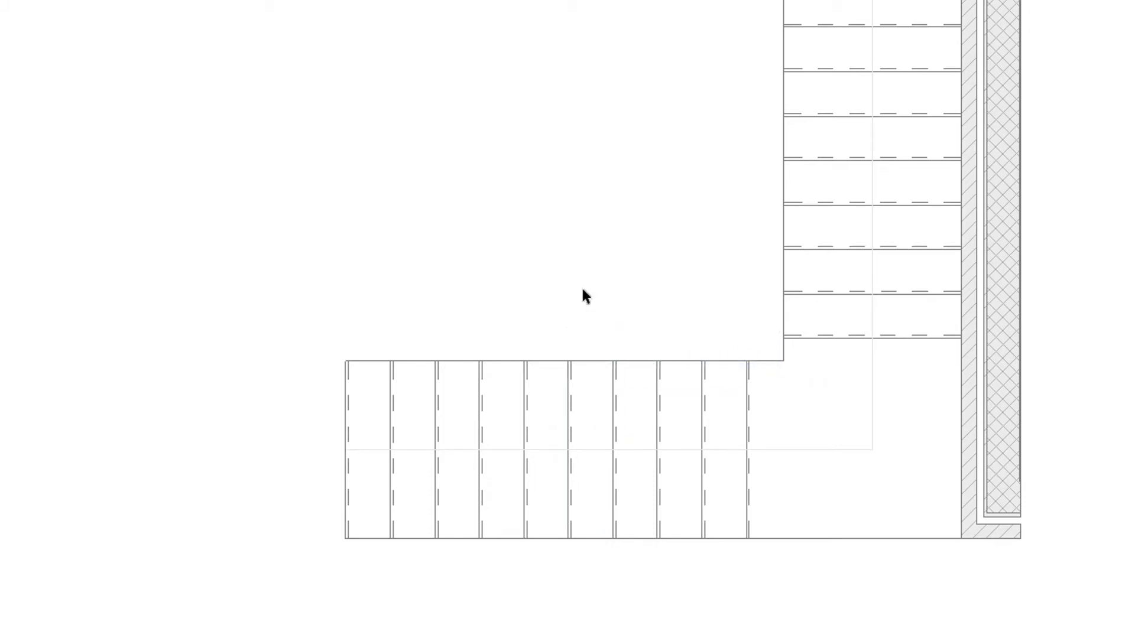
pyautogui.moveTo(542, 437)
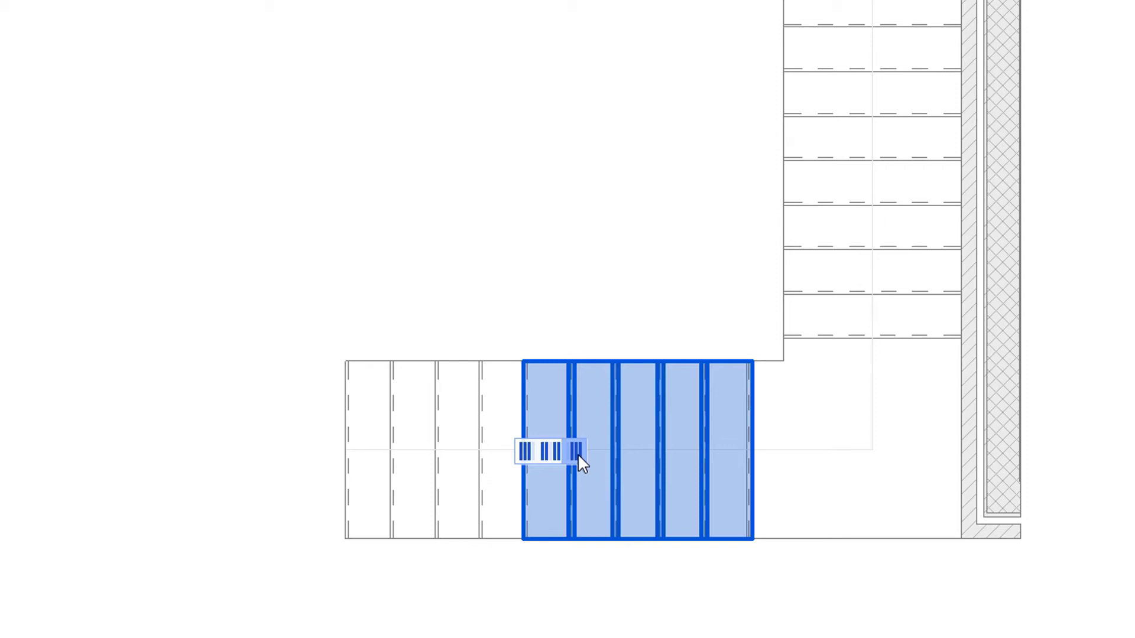
pyautogui.click(430, 406)
pyautogui.click(503, 407)
pyautogui.click(594, 409)
pyautogui.click(682, 417)
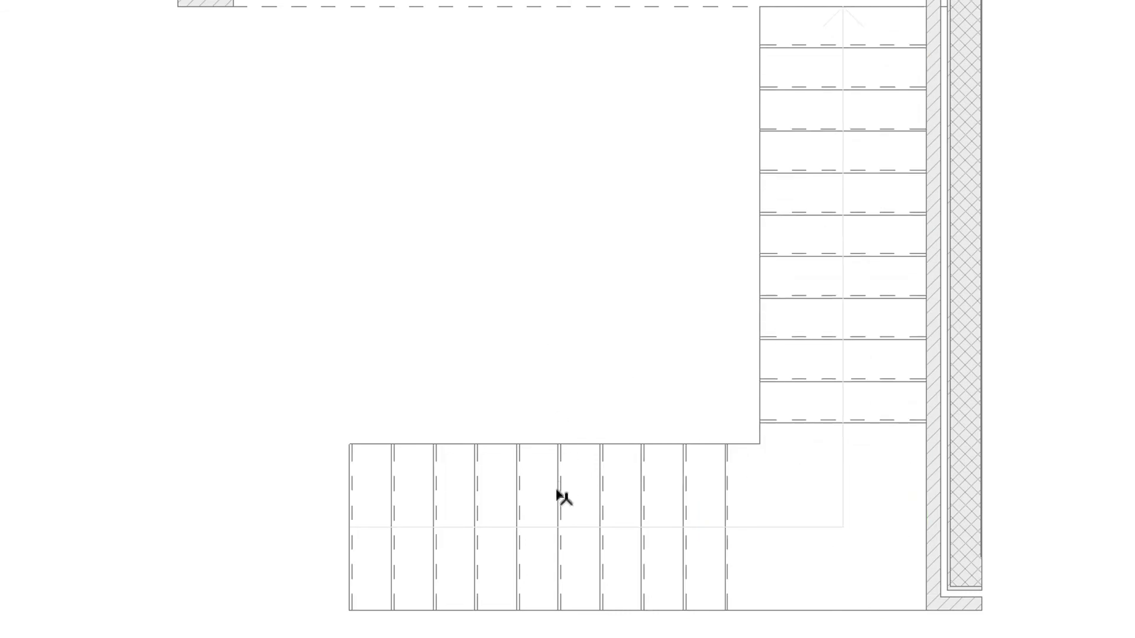
pyautogui.press('Tab')
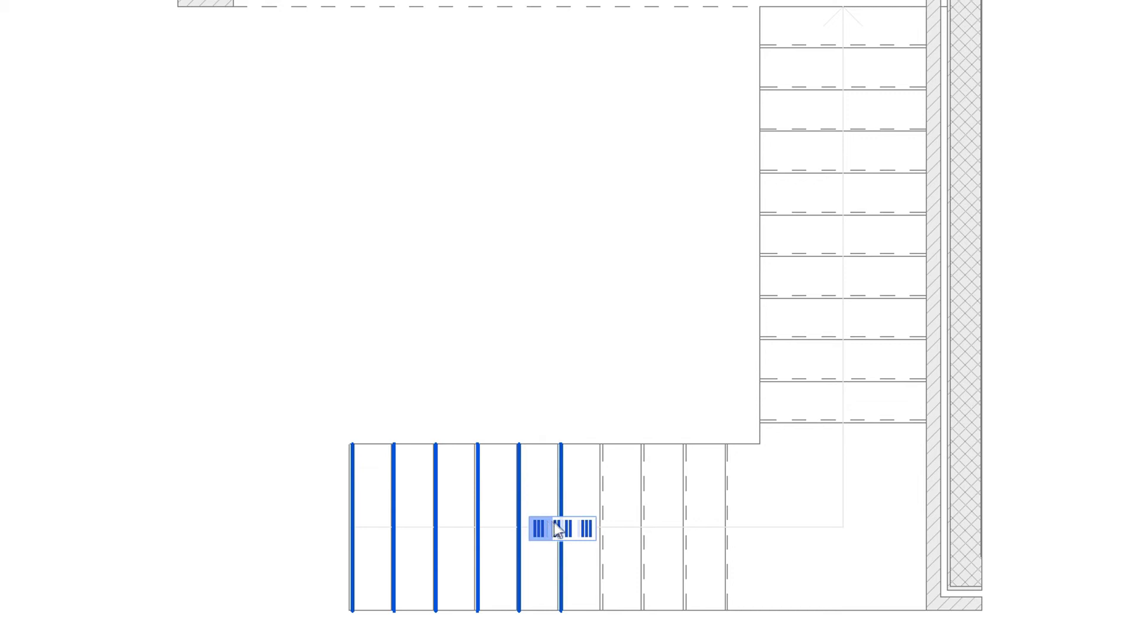
pyautogui.click(586, 529)
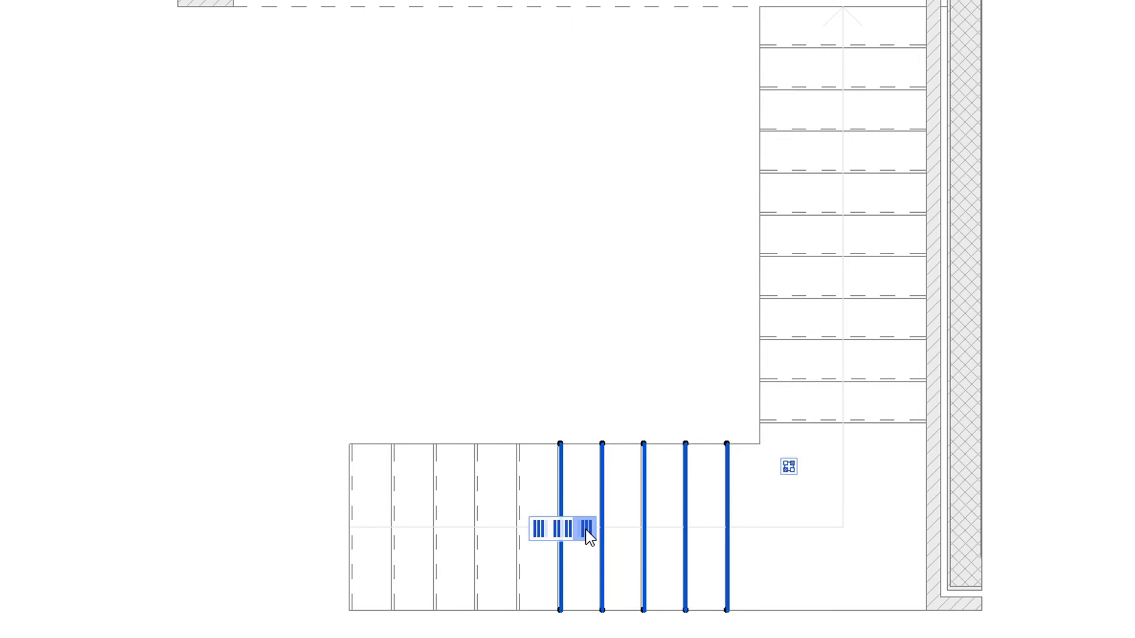
pyautogui.click(570, 374)
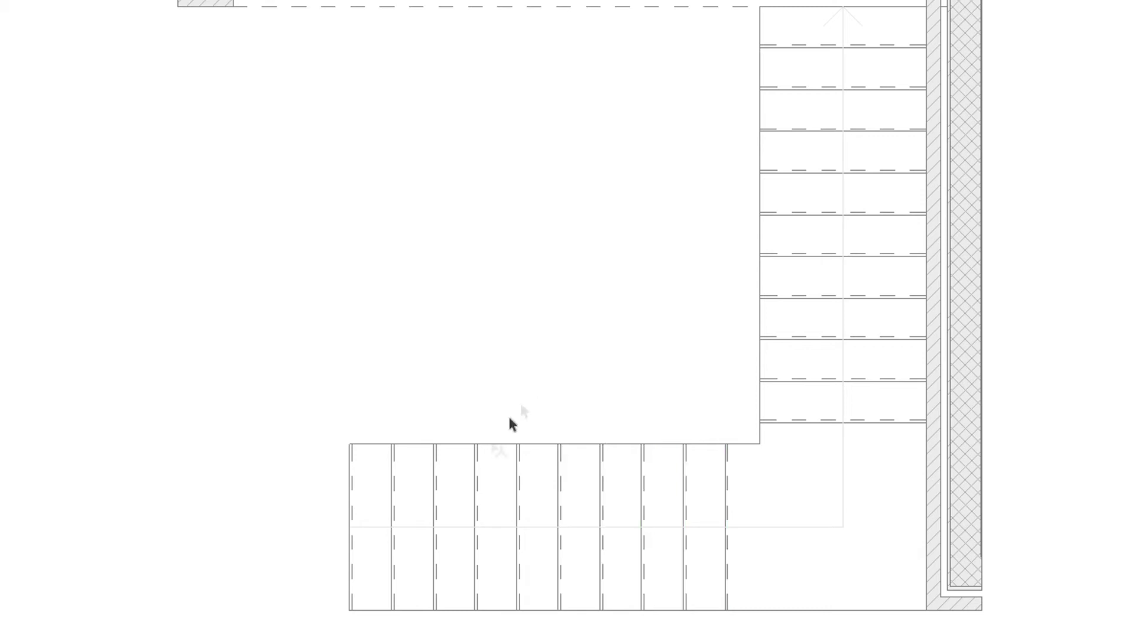
pyautogui.click(394, 524)
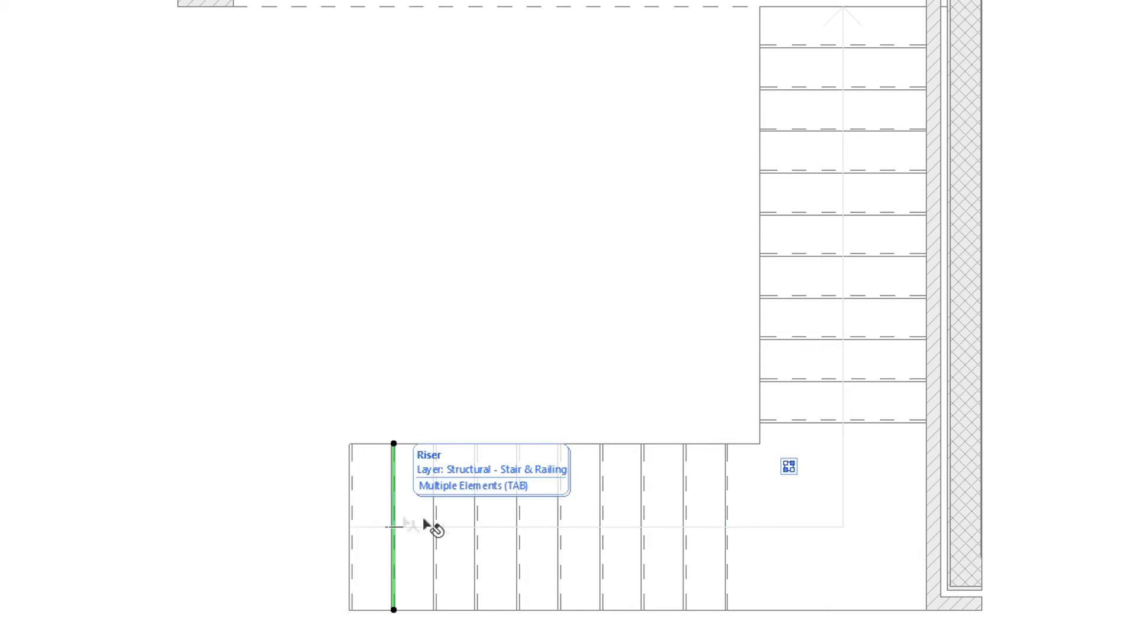
pyautogui.keyDown('ctrl'); pyautogui.click(478, 525); pyautogui.keyUp('ctrl')
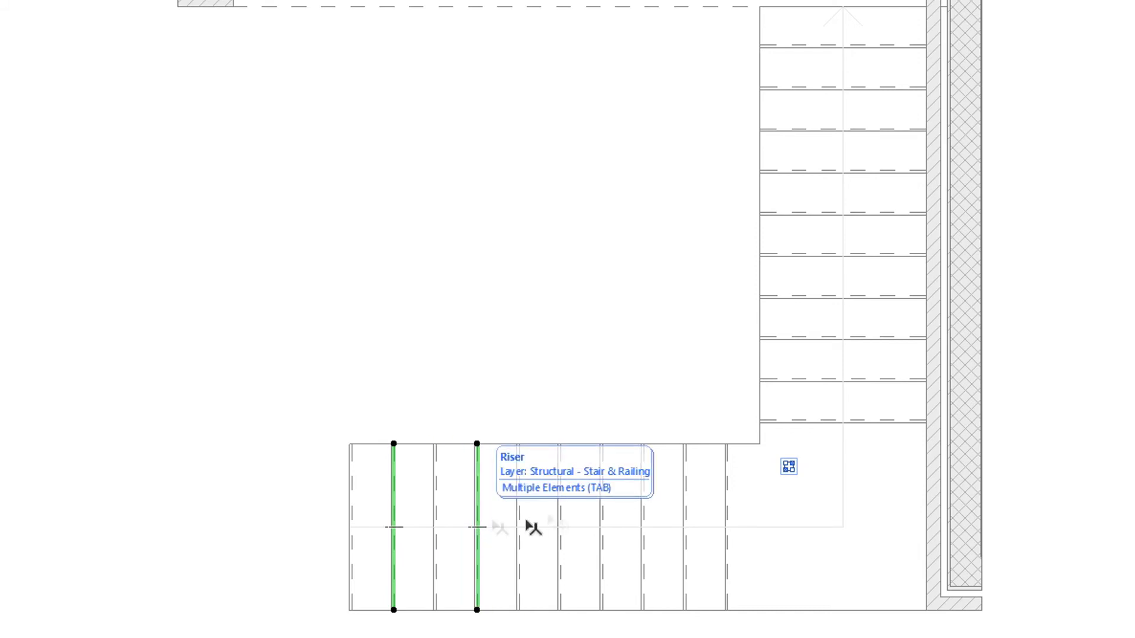
pyautogui.keyDown('ctrl'); pyautogui.click(561, 513); pyautogui.keyUp('ctrl')
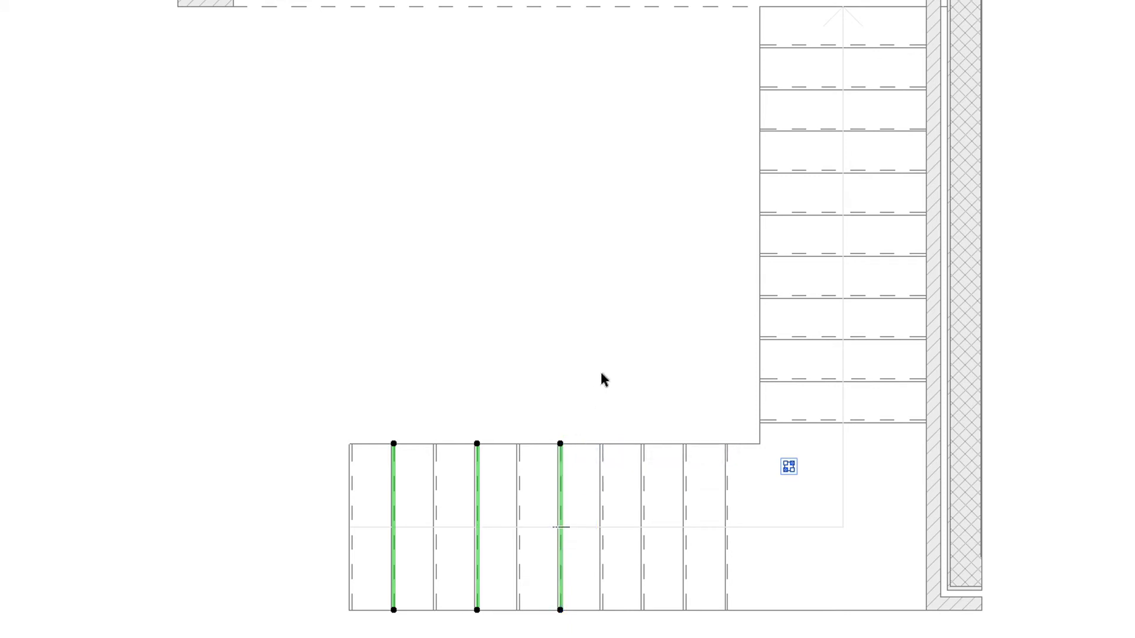
pyautogui.press('Escape')
# Extend the top edges of the lower flight's first two treads upward to the same line.
pyautogui.click(372, 480)
pyautogui.keyDown('shift'); pyautogui.click(410, 470); pyautogui.keyUp('shift')
pyautogui.click(374, 445)
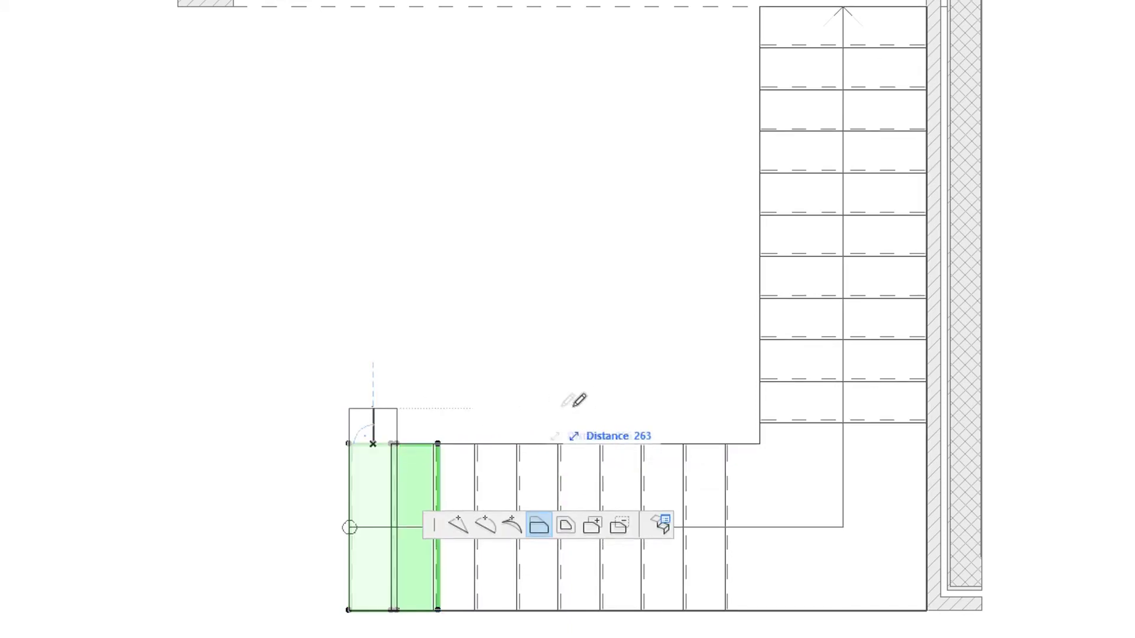
pyautogui.click(760, 374)
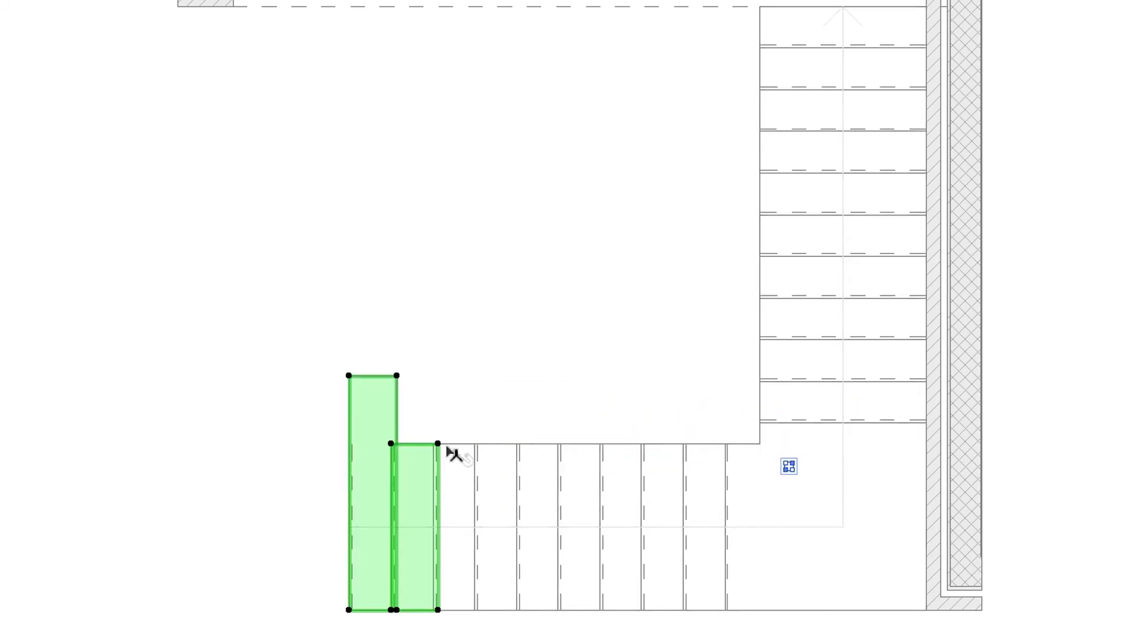
pyautogui.click(413, 444)
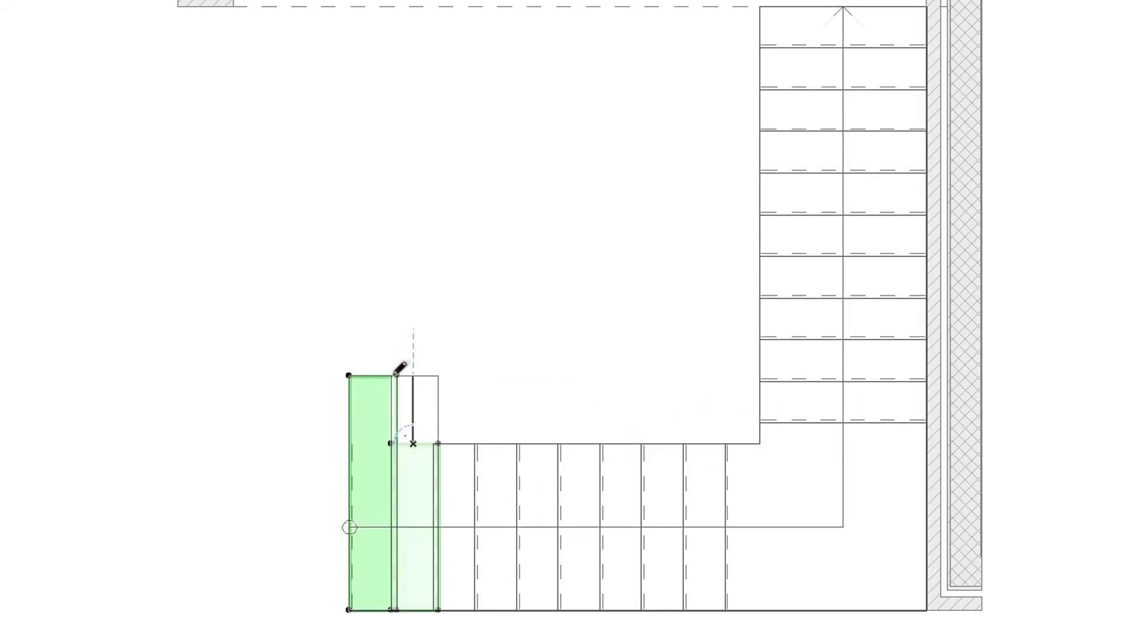
pyautogui.click(390, 375)
# Round the first tread's top-left corner and reset the second tread to its original rectangle.
pyautogui.click(349, 376)
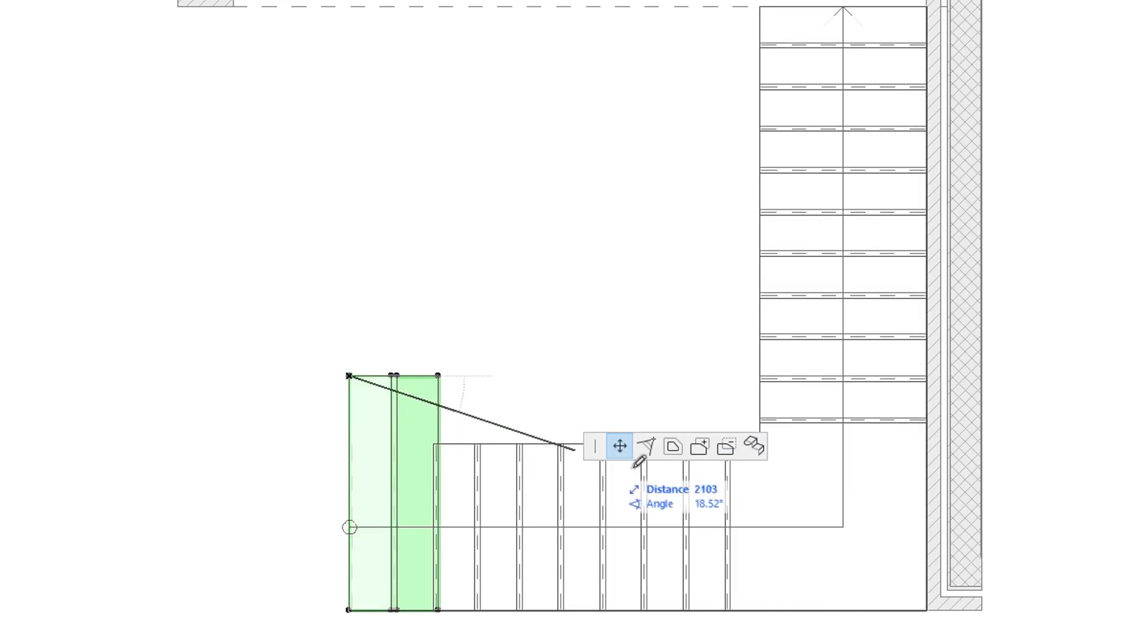
pyautogui.click(646, 448)
pyautogui.click(414, 461)
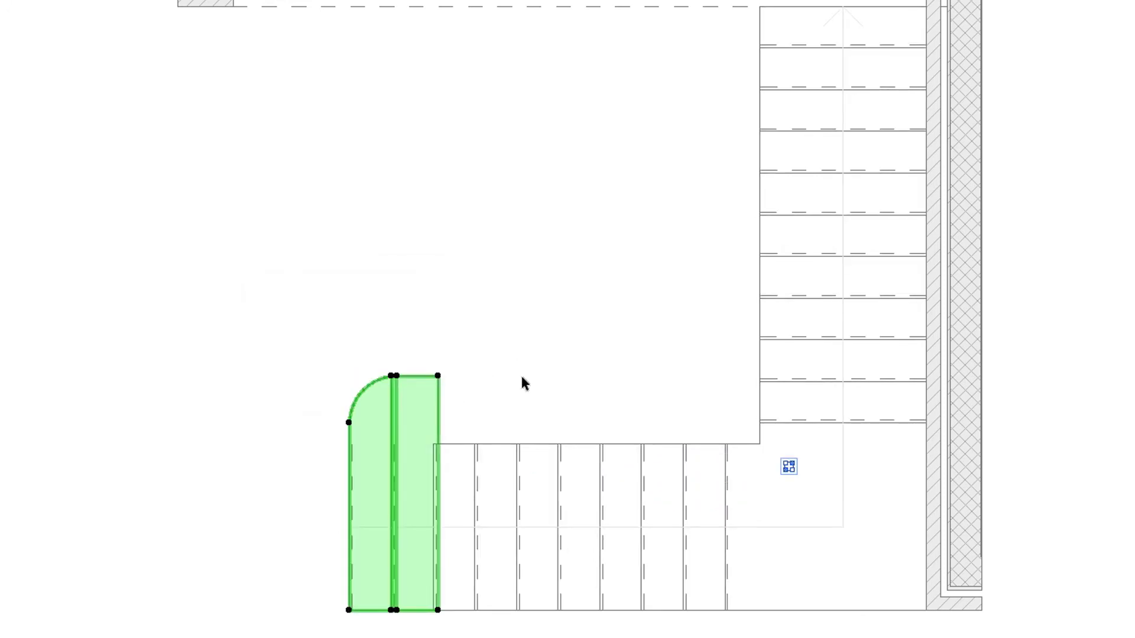
pyautogui.click(437, 376)
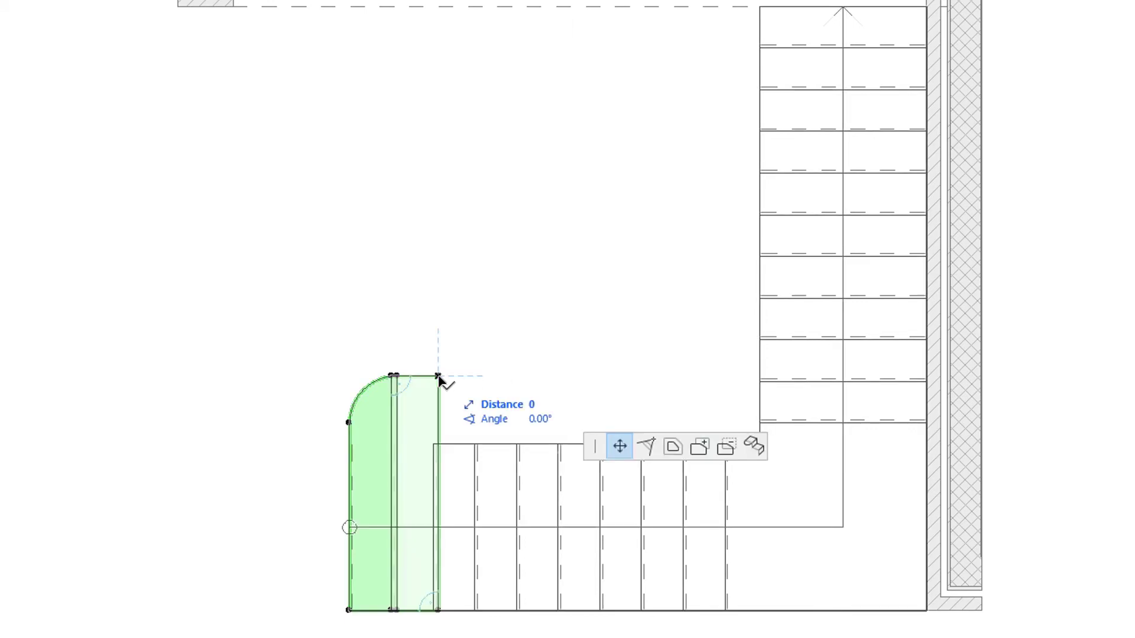
pyautogui.click(752, 446)
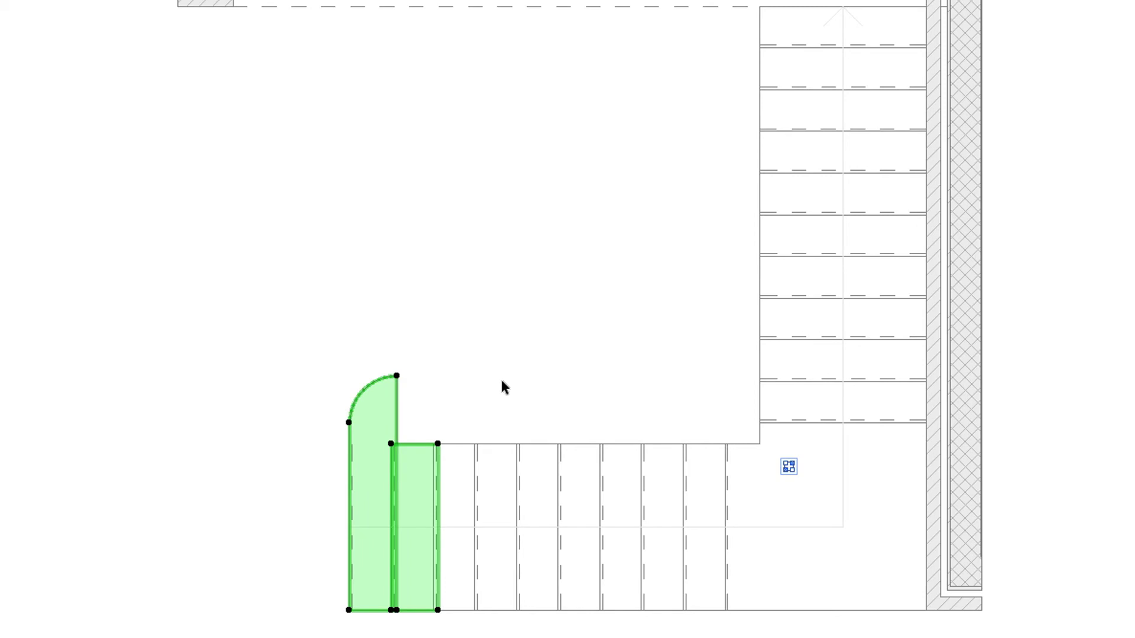
# Set the reshaped tread's curved edge type to Front in the tread polygon's Custom Settings.
pyautogui.click(400, 422)
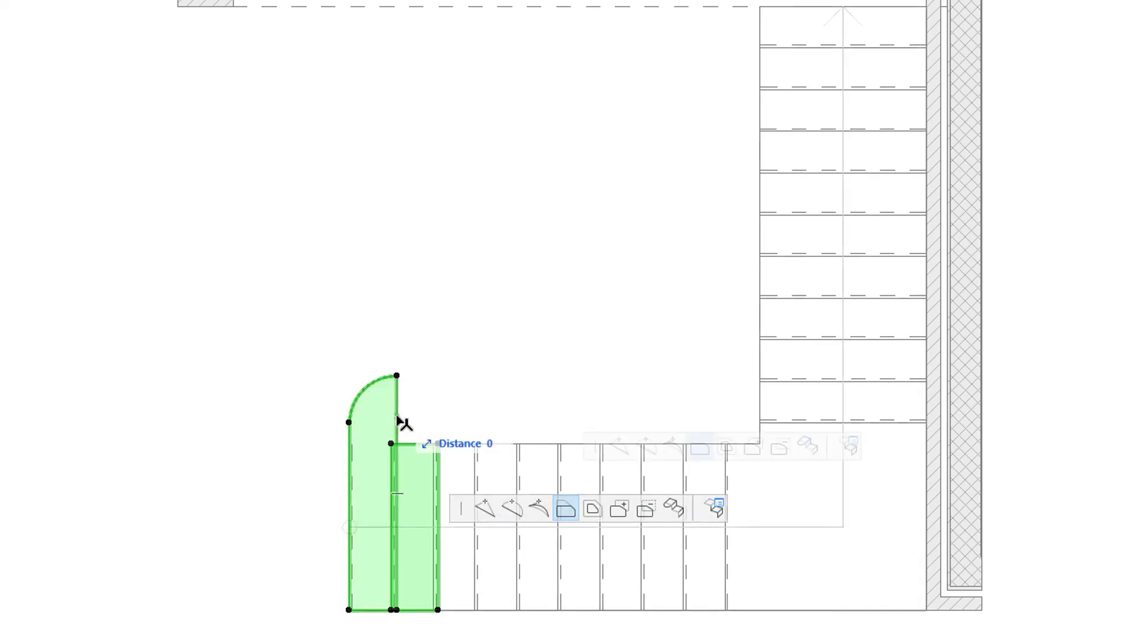
pyautogui.click(850, 451)
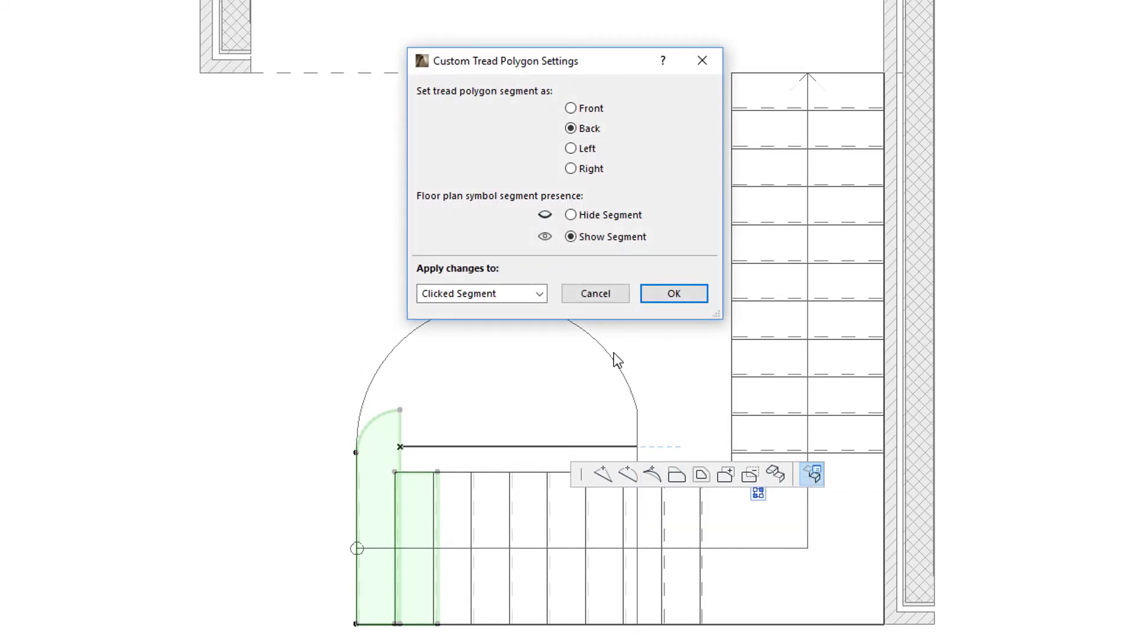
pyautogui.click(609, 107)
pyautogui.click(609, 131)
pyautogui.click(606, 150)
pyautogui.click(609, 169)
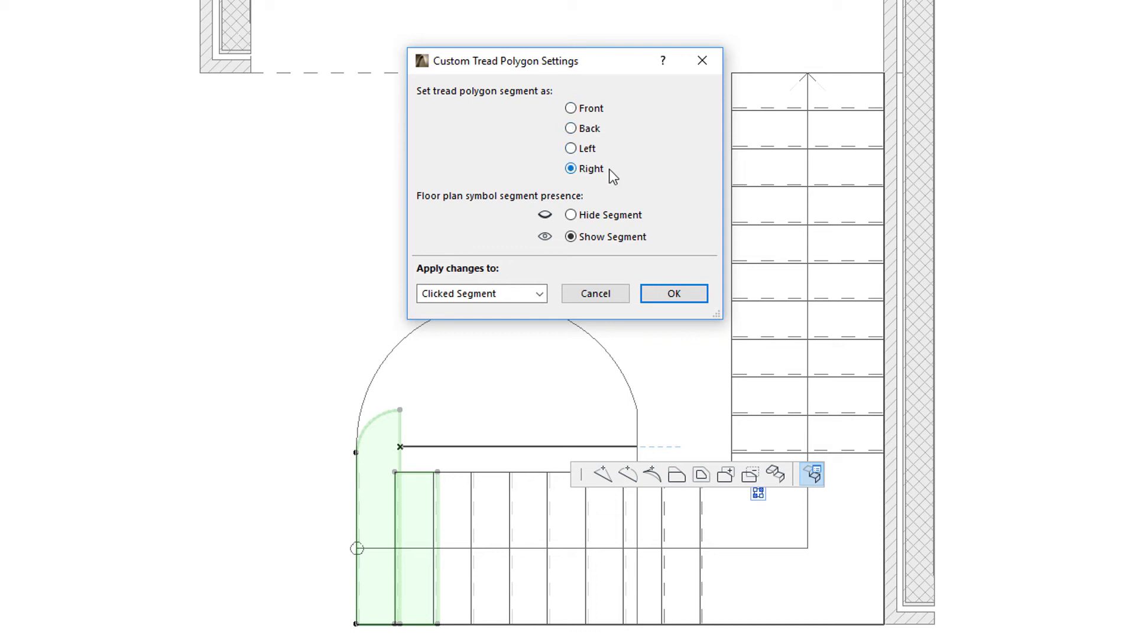
pyautogui.click(609, 130)
pyautogui.click(677, 298)
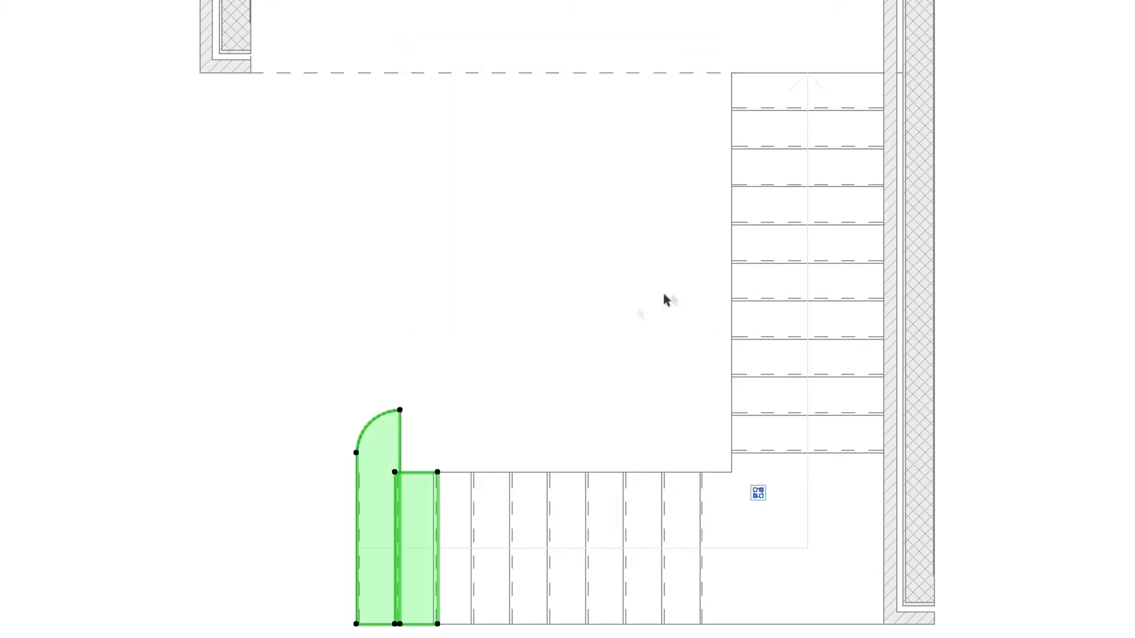
pyautogui.click(372, 427)
pyautogui.click(839, 475)
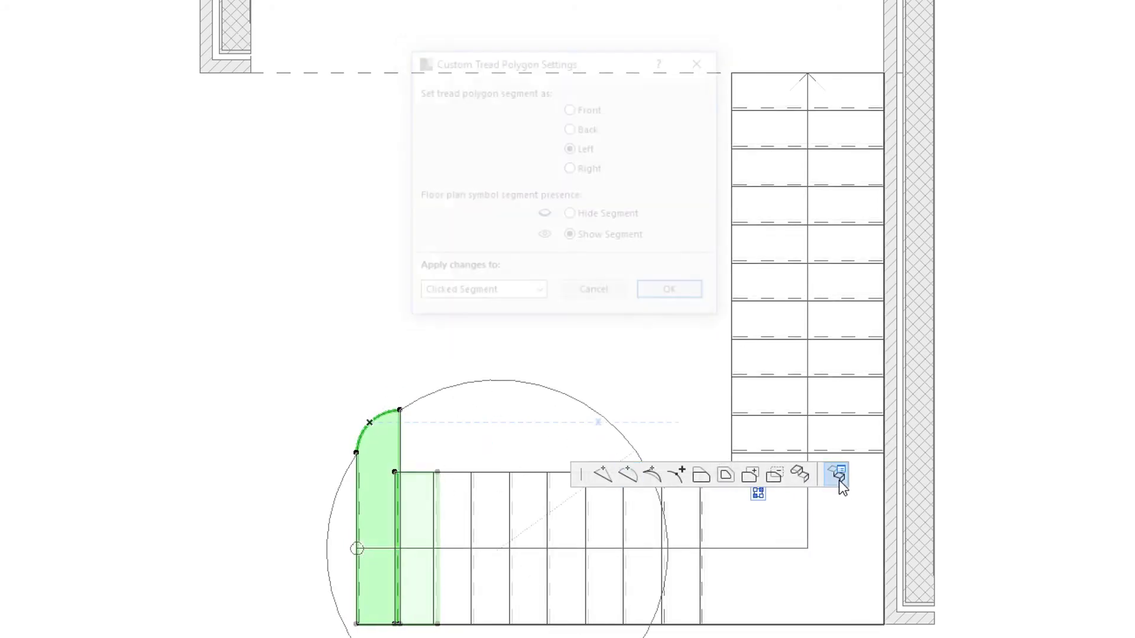
pyautogui.click(601, 111)
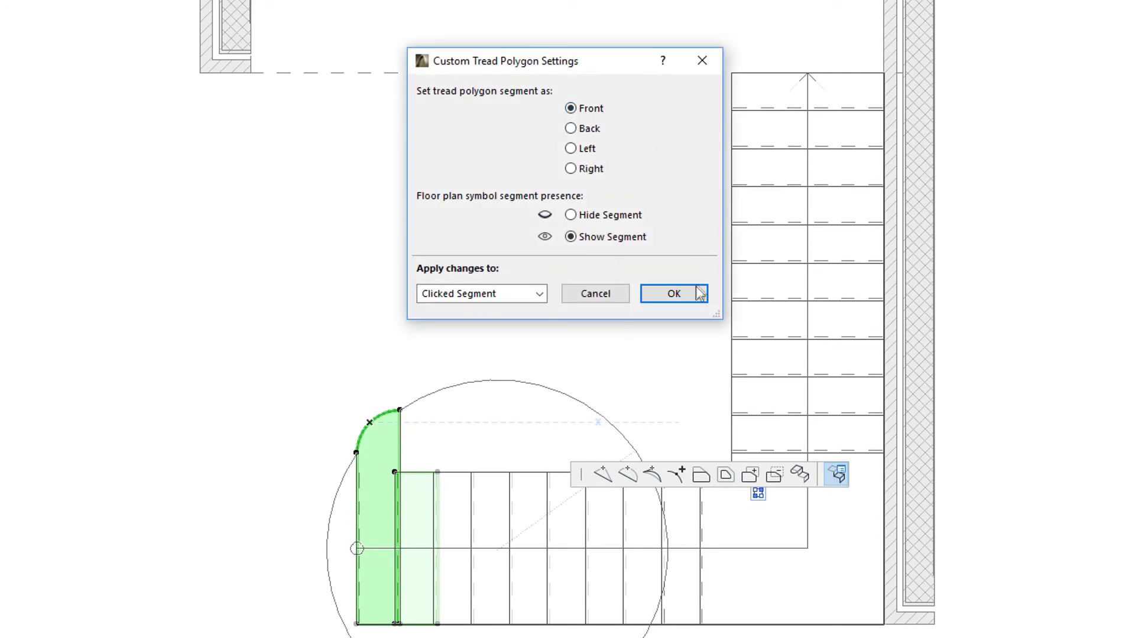
# Move the tread's corner node, hide the new Back edge for the clicked segment, then exit edit mode.
pyautogui.click(674, 293)
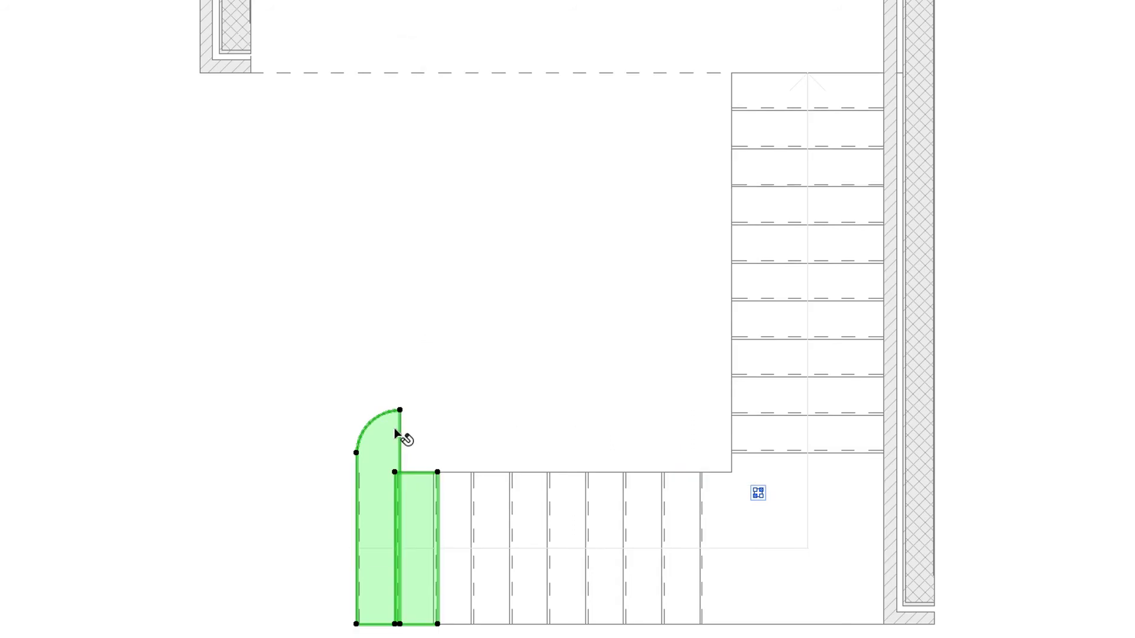
pyautogui.click(399, 438)
pyautogui.click(546, 507)
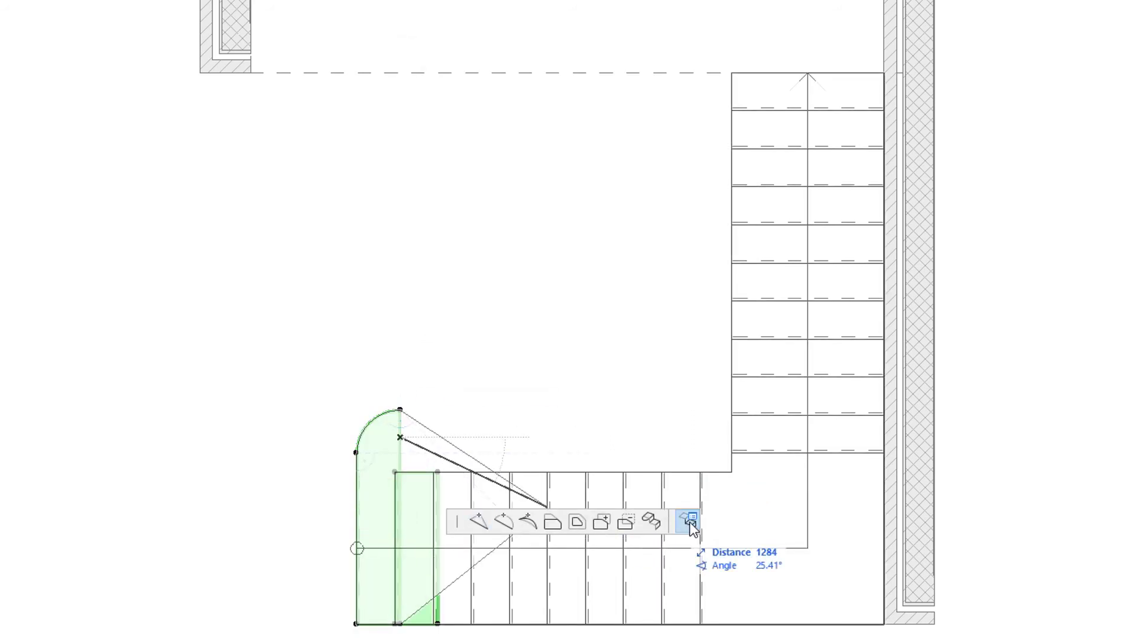
pyautogui.click(812, 474)
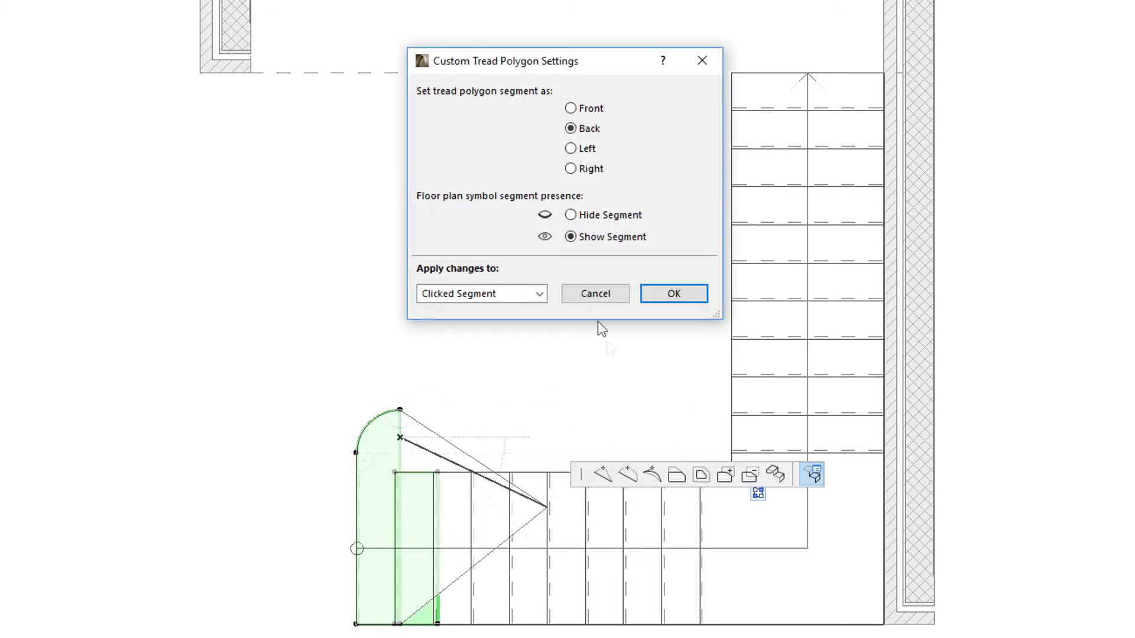
pyautogui.click(626, 217)
pyautogui.click(634, 243)
pyautogui.click(634, 218)
pyautogui.click(540, 296)
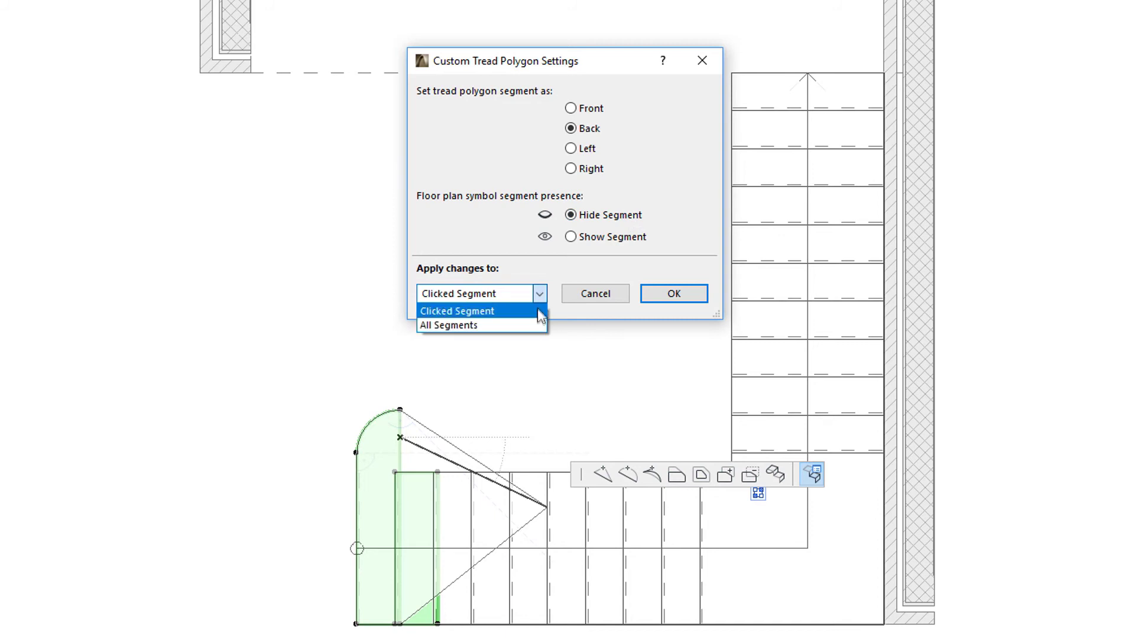
pyautogui.click(537, 307)
pyautogui.click(677, 298)
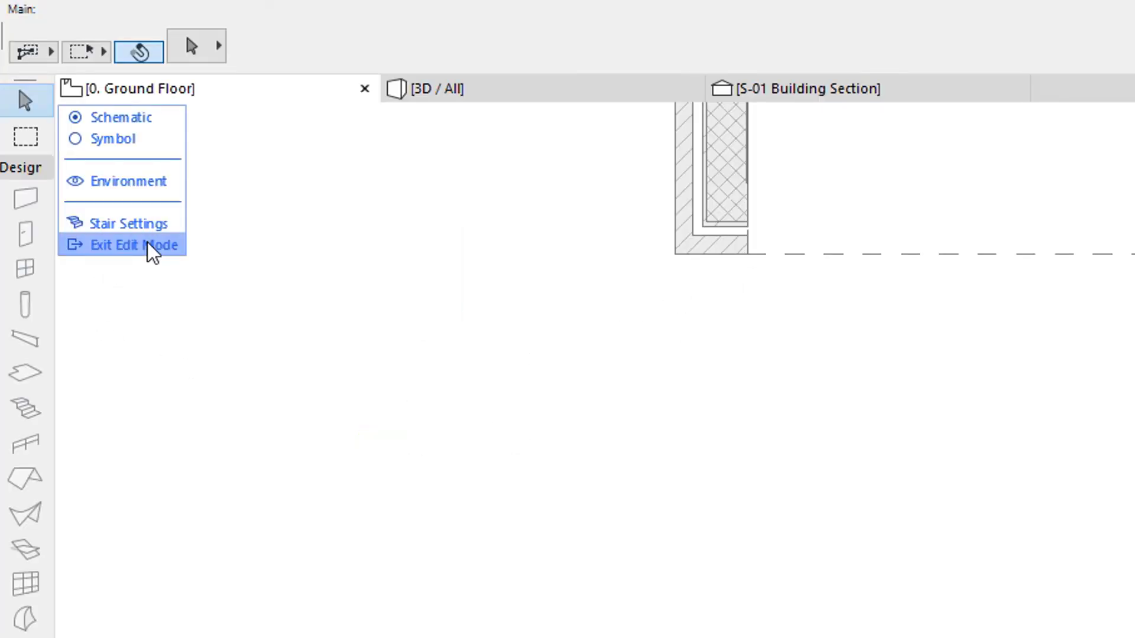
pyautogui.click(147, 245)
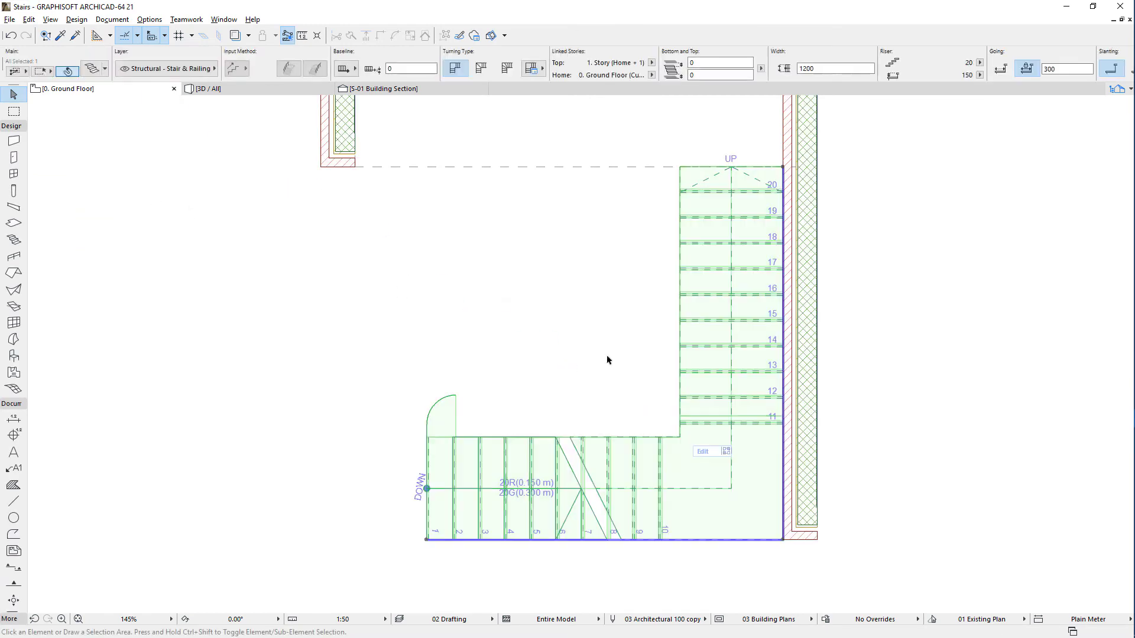
# Undo back into edit mode and move a lower-flight riser's end points to stand it vertically.
pyautogui.hotkey('ctrl', 'z')
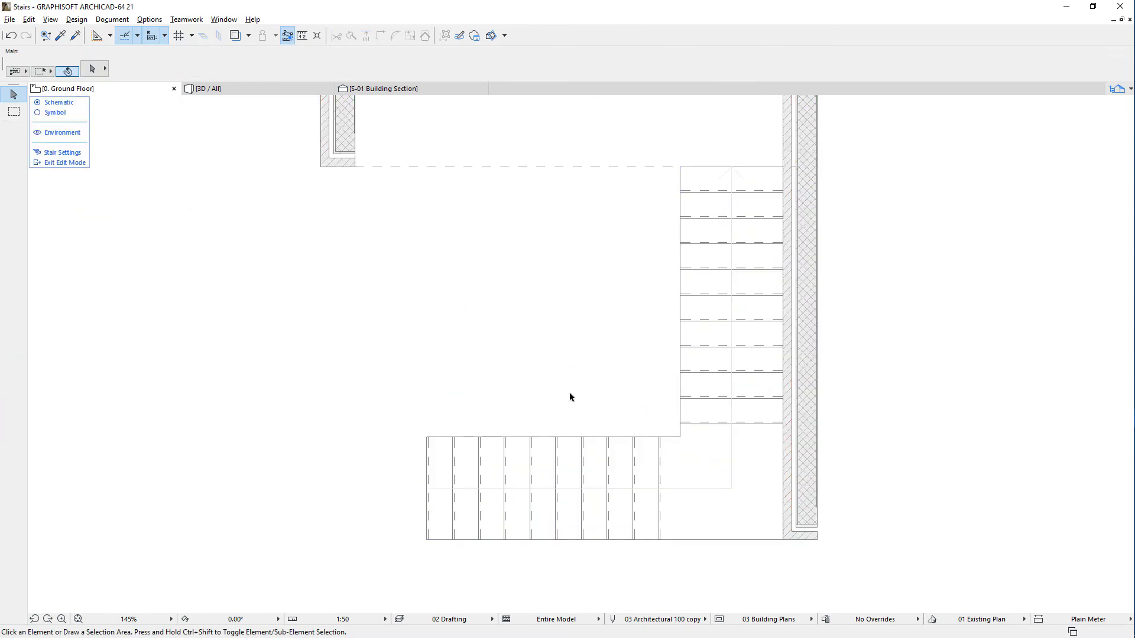
pyautogui.scroll(5, 557, 571)
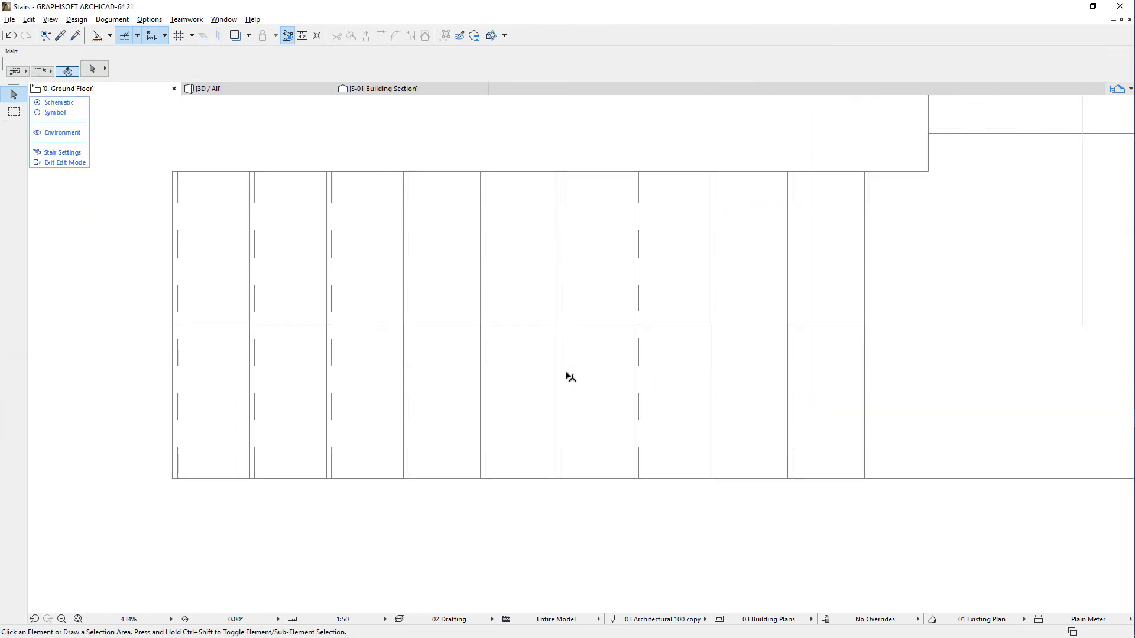
pyautogui.click(562, 363)
pyautogui.click(563, 363)
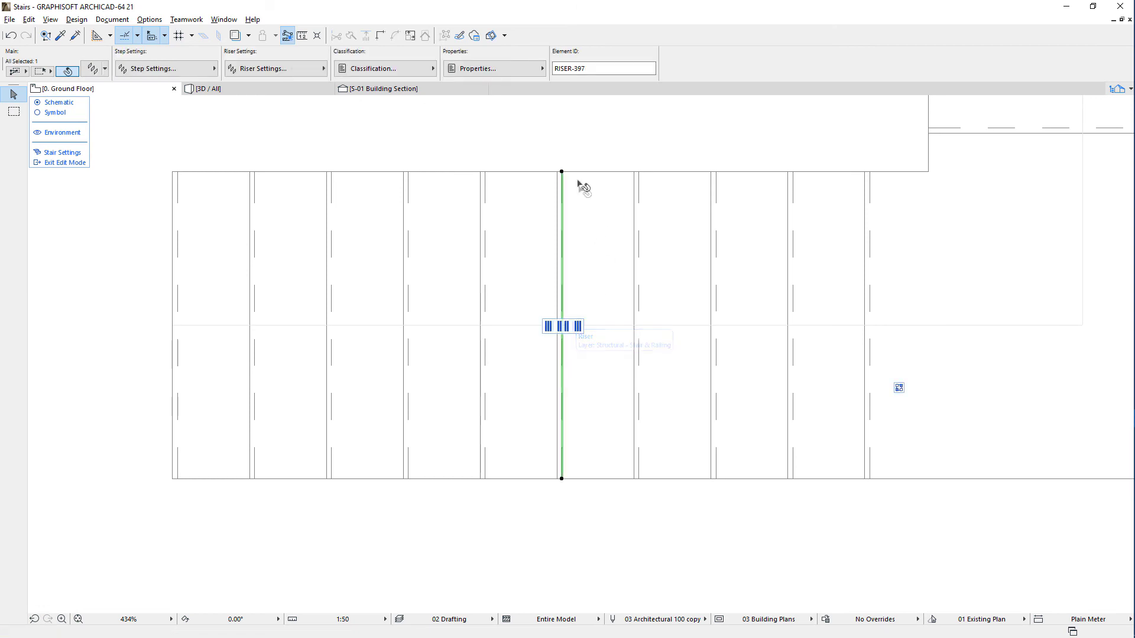
pyautogui.click(562, 172)
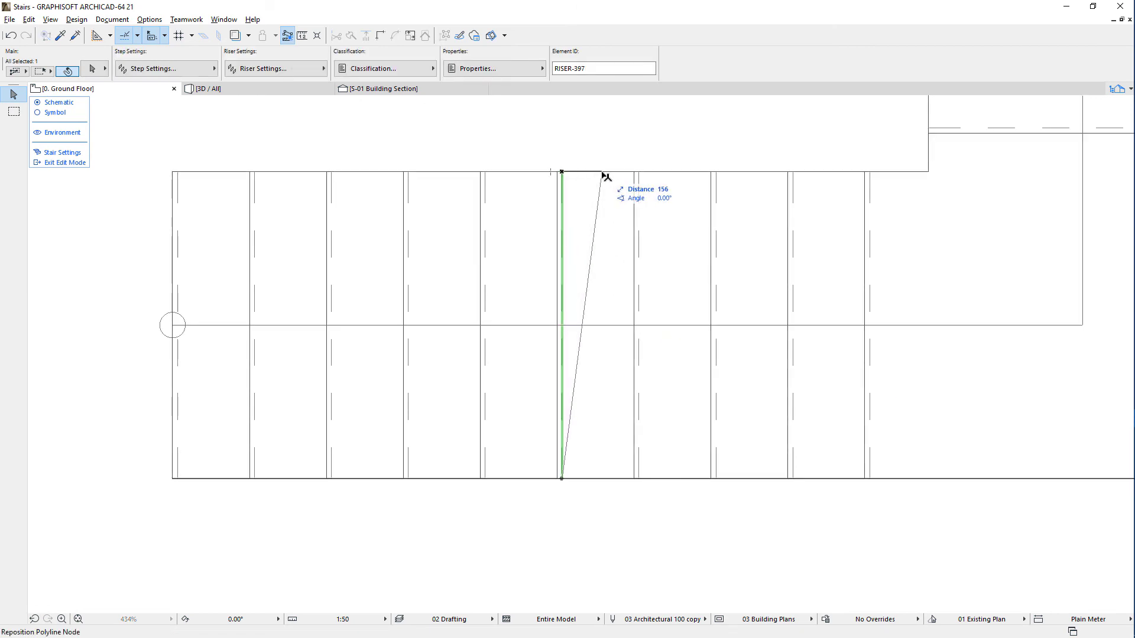
pyautogui.click(603, 172)
pyautogui.click(563, 479)
pyautogui.click(603, 174)
# Curve the riser into a left-bulging arc, then reset it to a straight polyline.
pyautogui.click(602, 276)
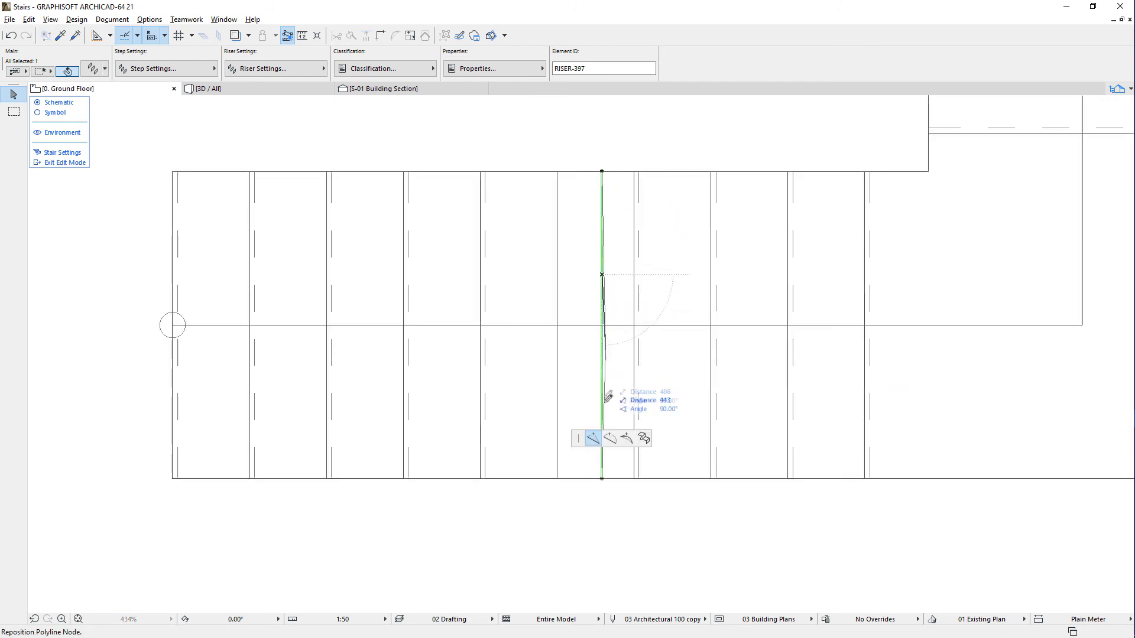
pyautogui.click(609, 438)
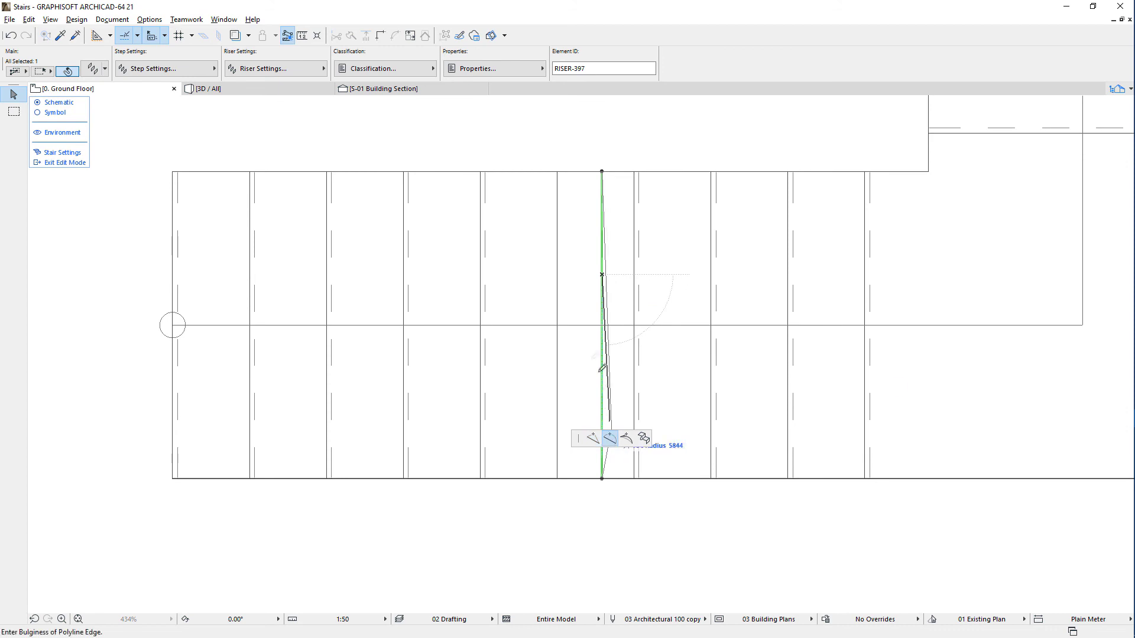
pyautogui.click(559, 323)
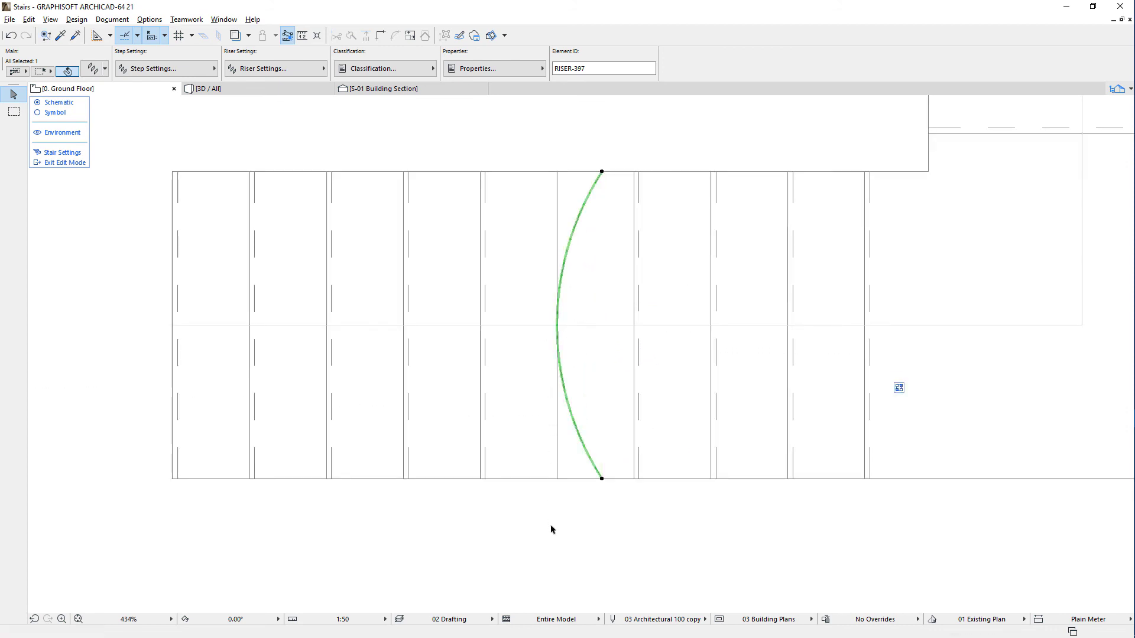
pyautogui.click(558, 326)
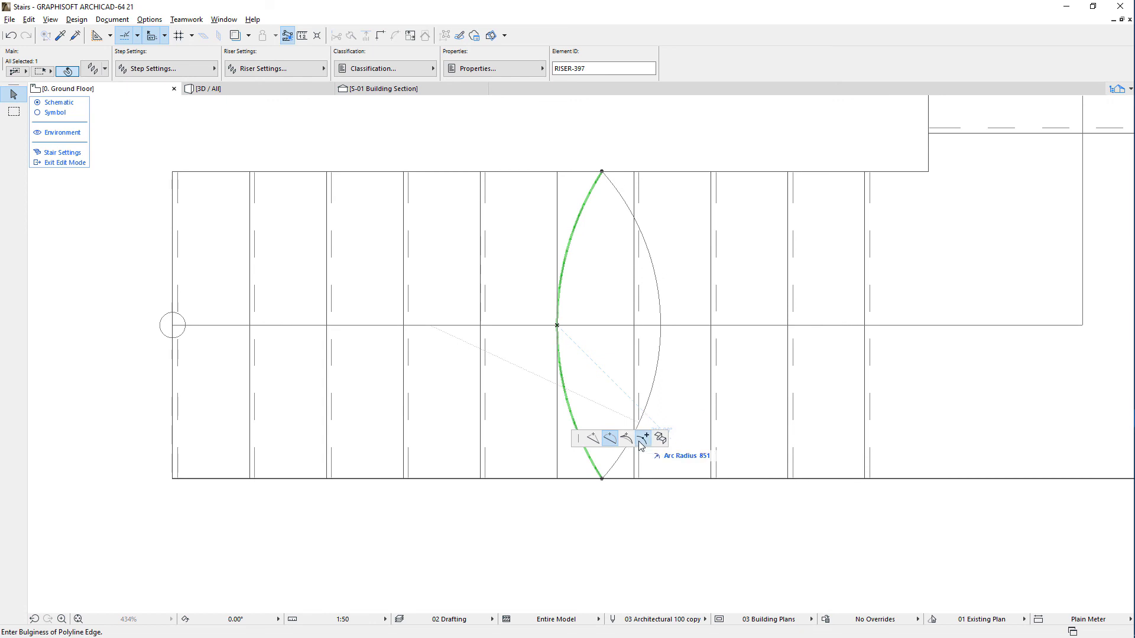
pyautogui.press('Escape')
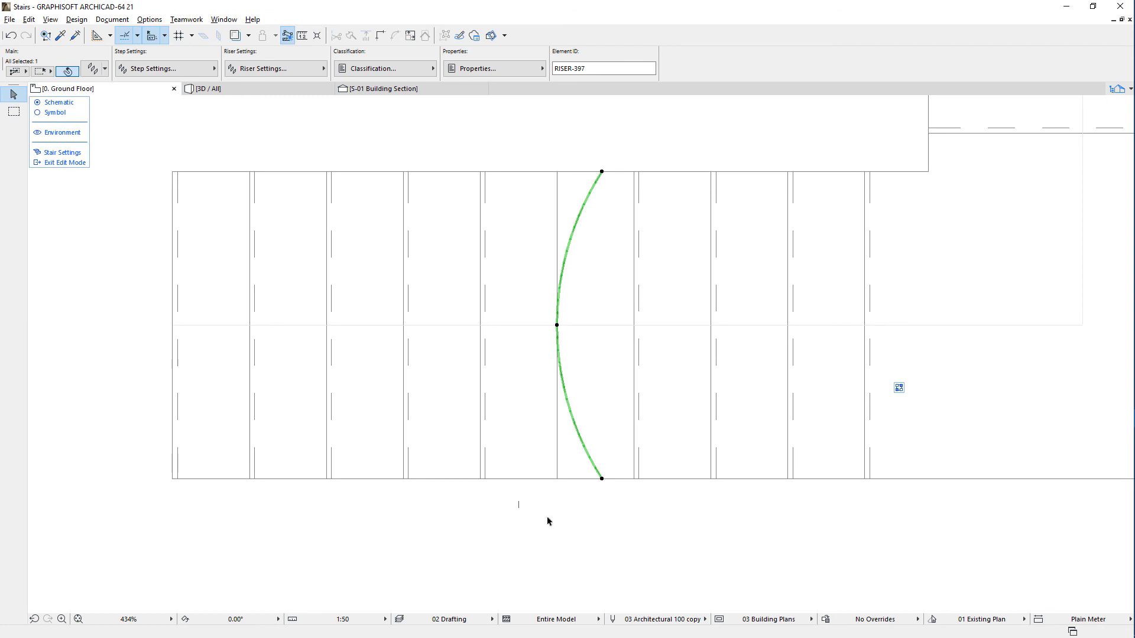
pyautogui.click(602, 479)
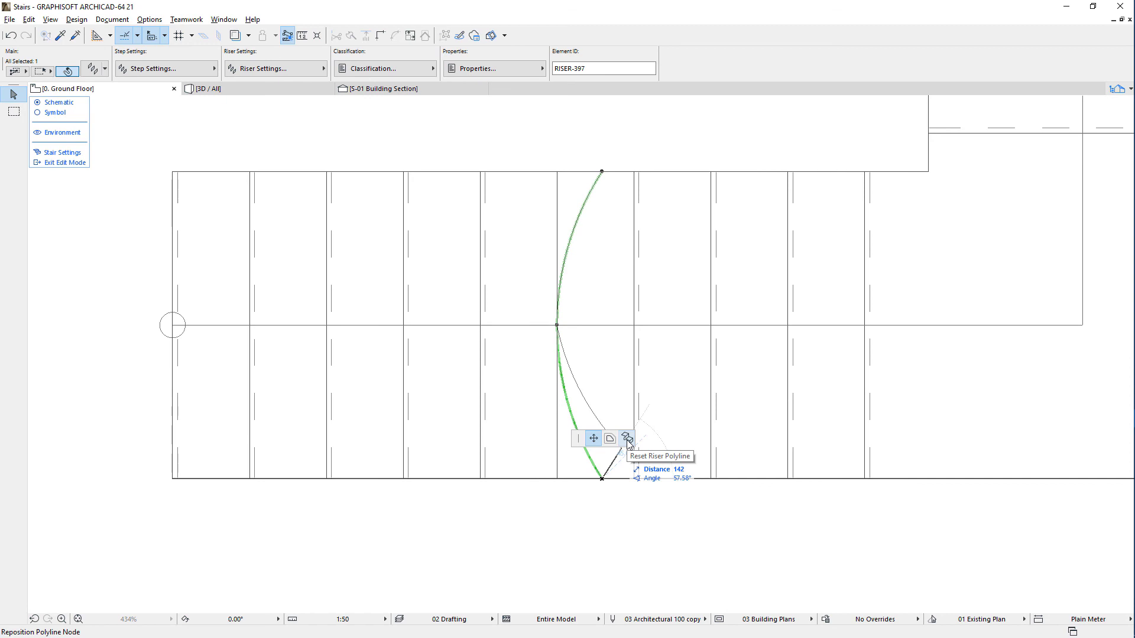
pyautogui.click(628, 442)
pyautogui.click(543, 535)
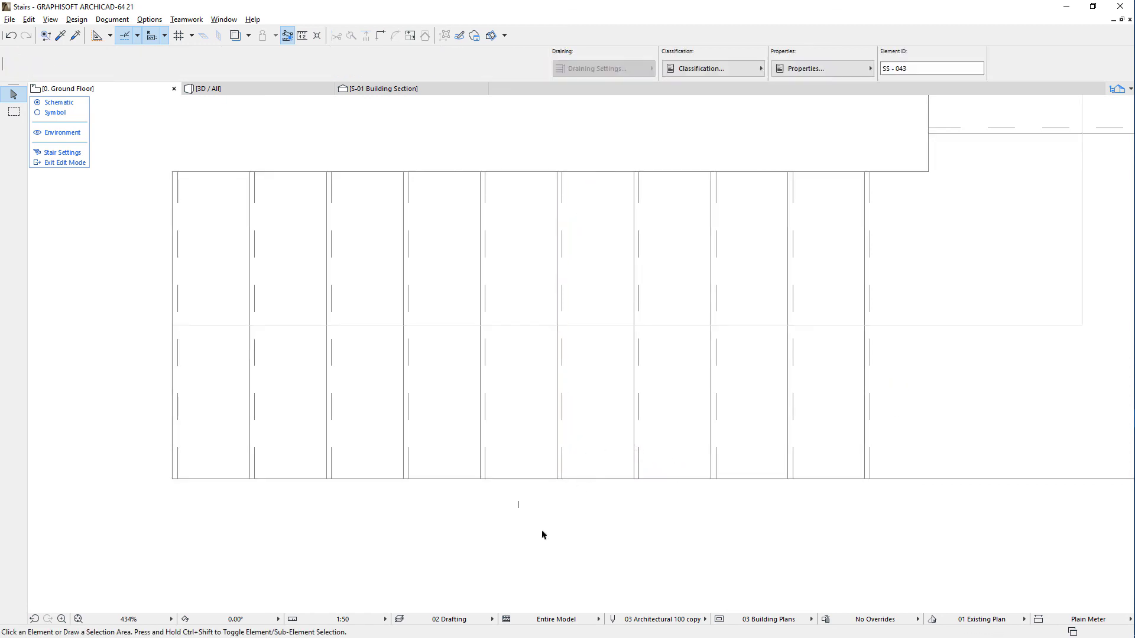
# Move the stair boundary's bottom-left corner down by 500.
pyautogui.scroll(-5, 543, 534)
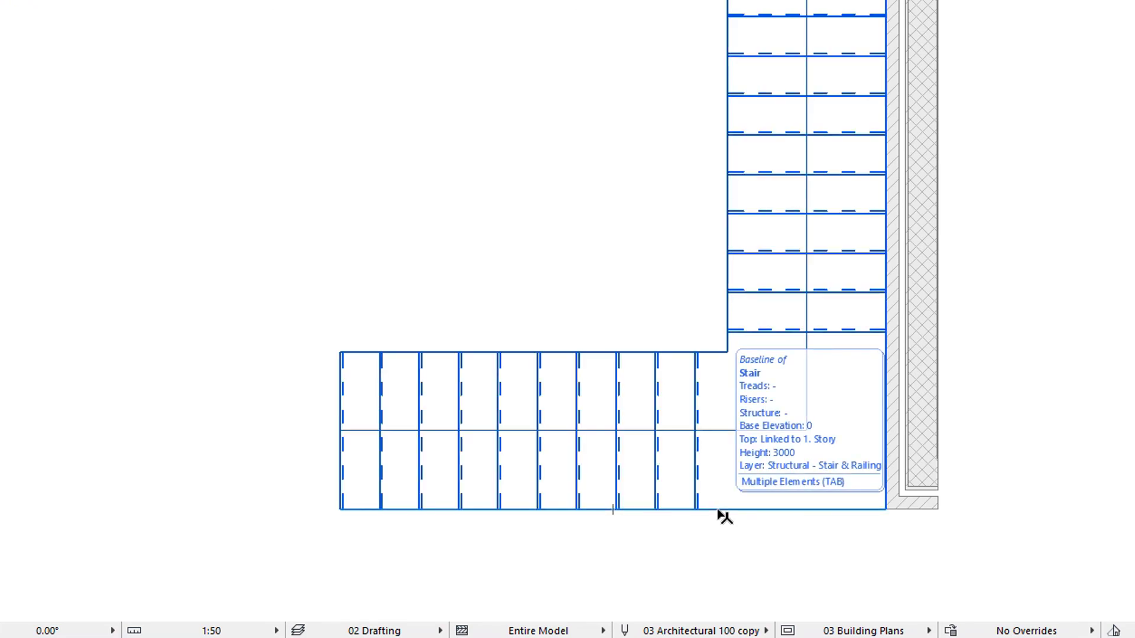
pyautogui.press('Tab')
pyautogui.click(719, 510)
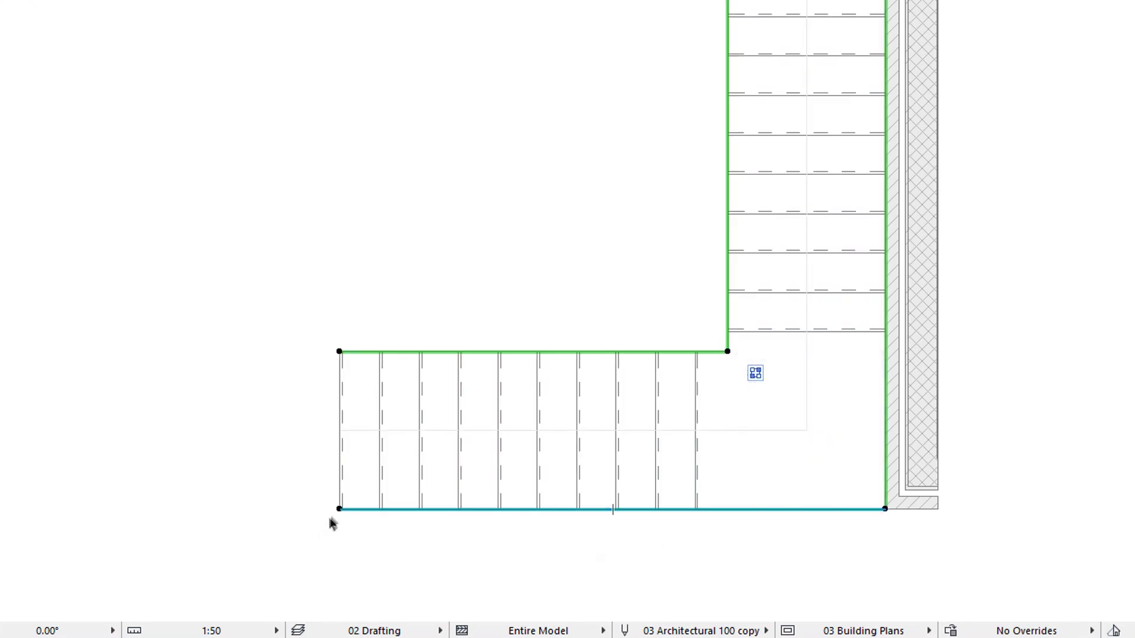
pyautogui.click(339, 509)
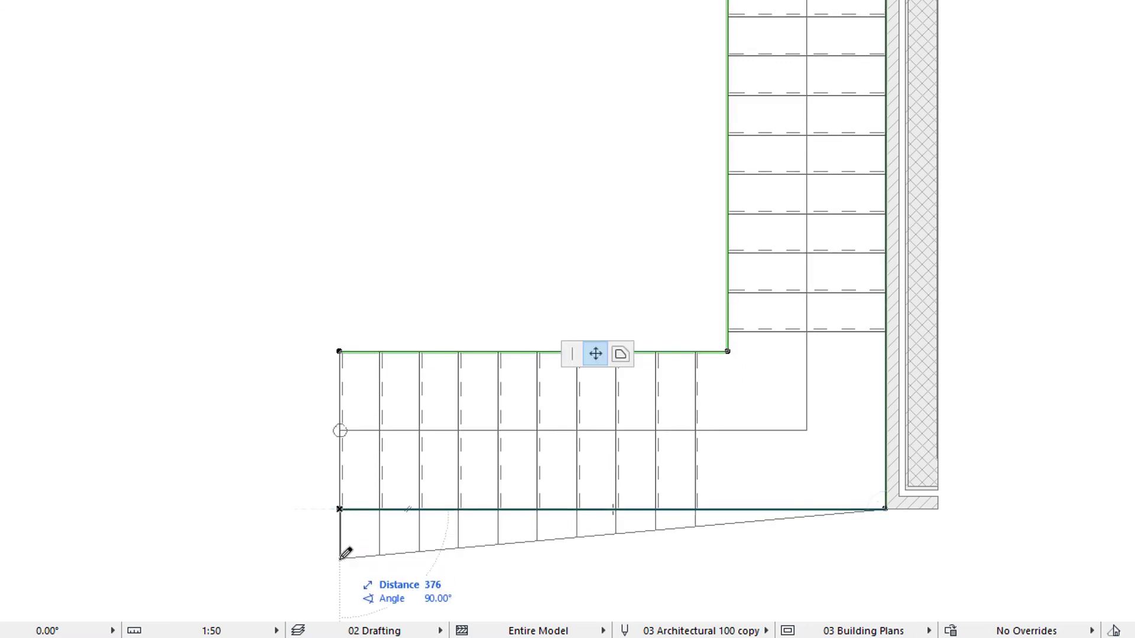
pyautogui.write('500')
pyautogui.press('Return')
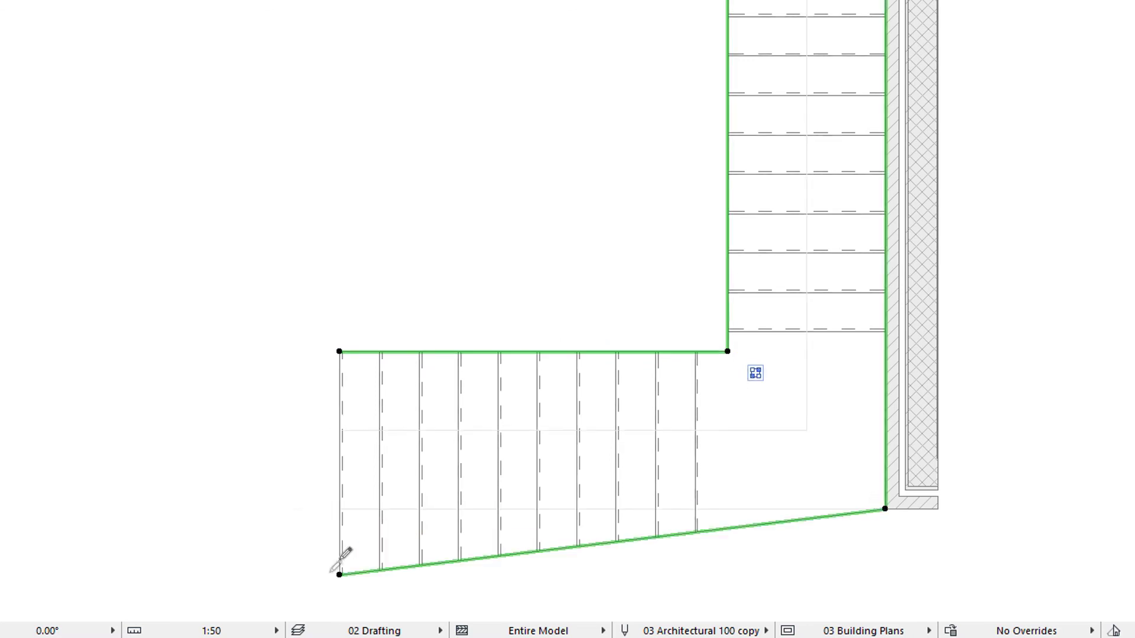
pyautogui.click(261, 569)
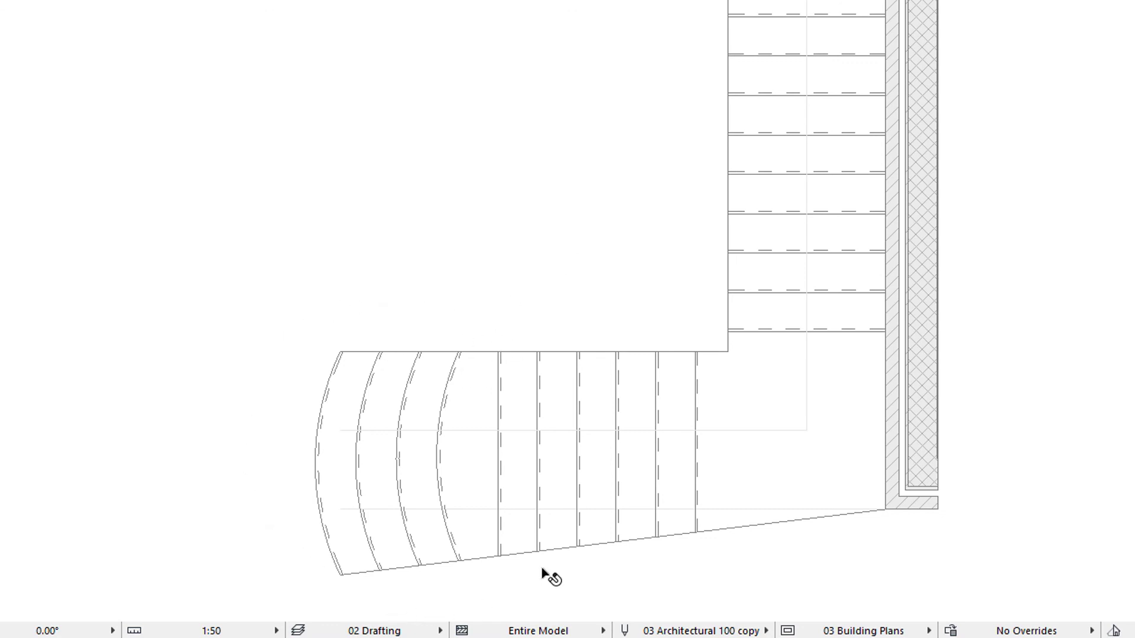
# Apply Reset All Subelement Geometry from the stair boundary's top edge.
pyautogui.click(489, 353)
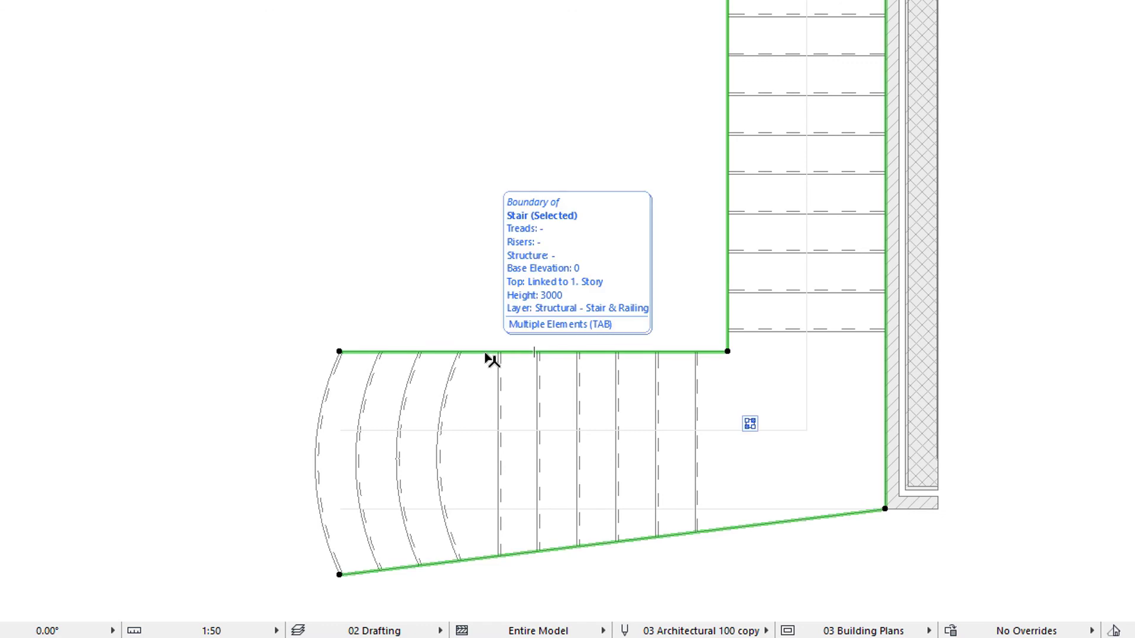
pyautogui.click(489, 353)
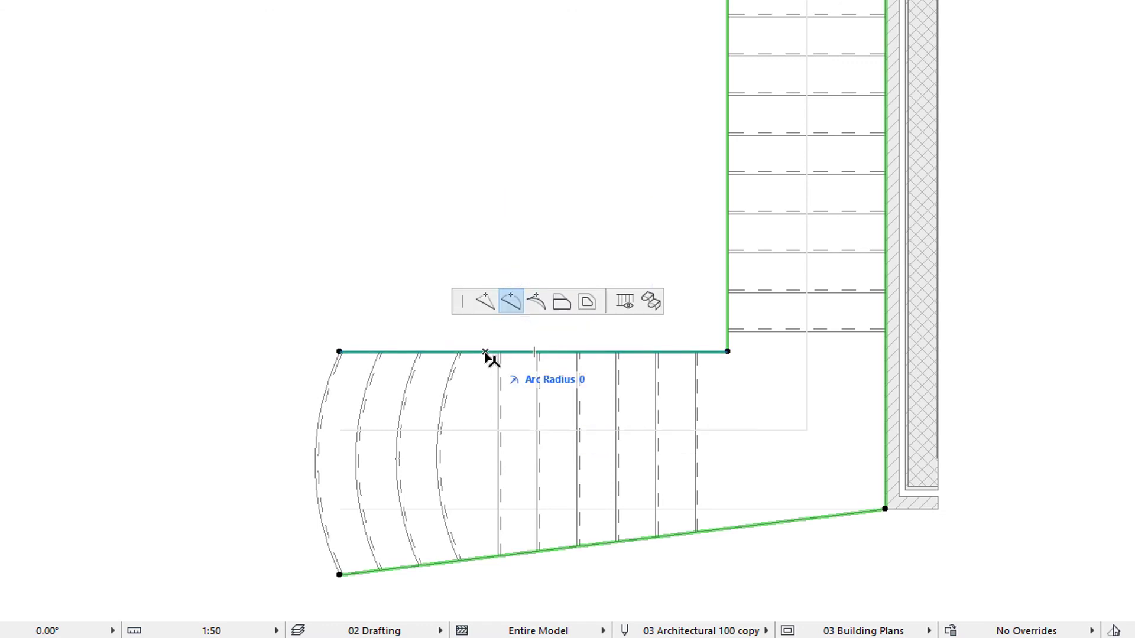
pyautogui.click(649, 308)
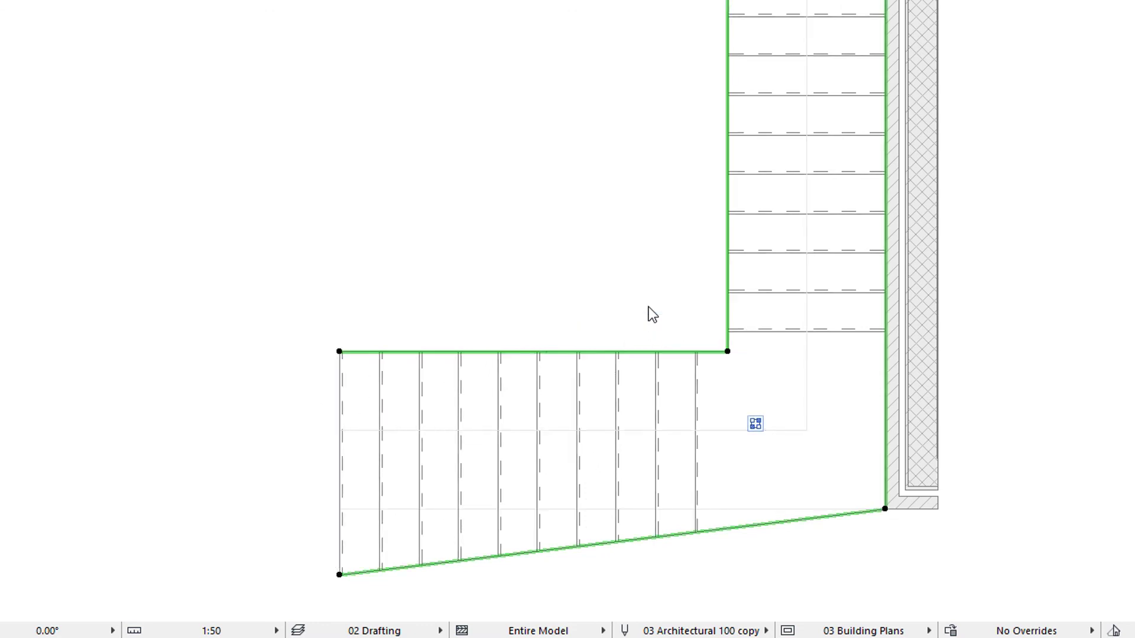